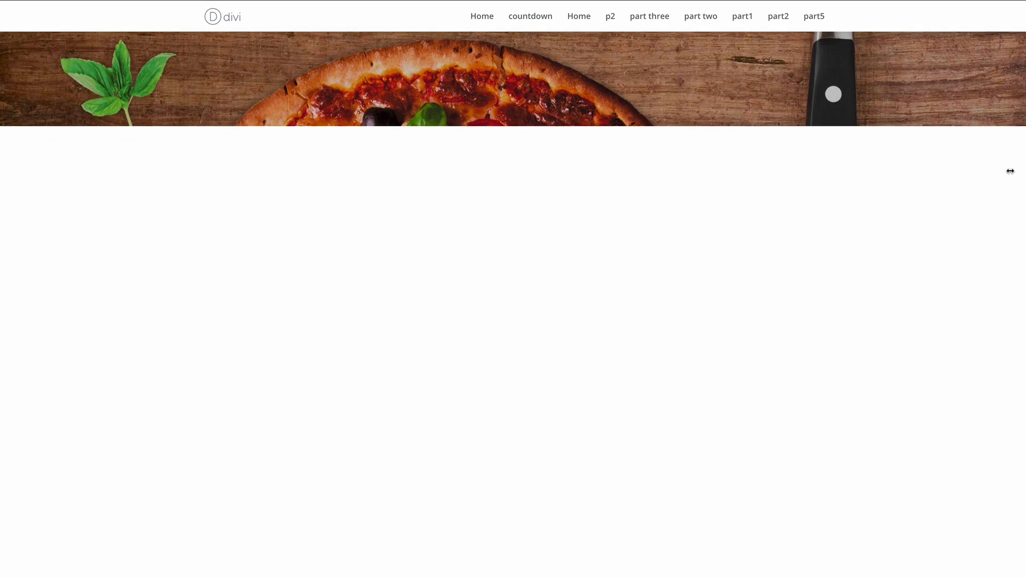
Scroll up and down the live page to preview the parallax pizza slider
scroll(1008, 169, up, 2)
scroll(513, 187, up, 3)
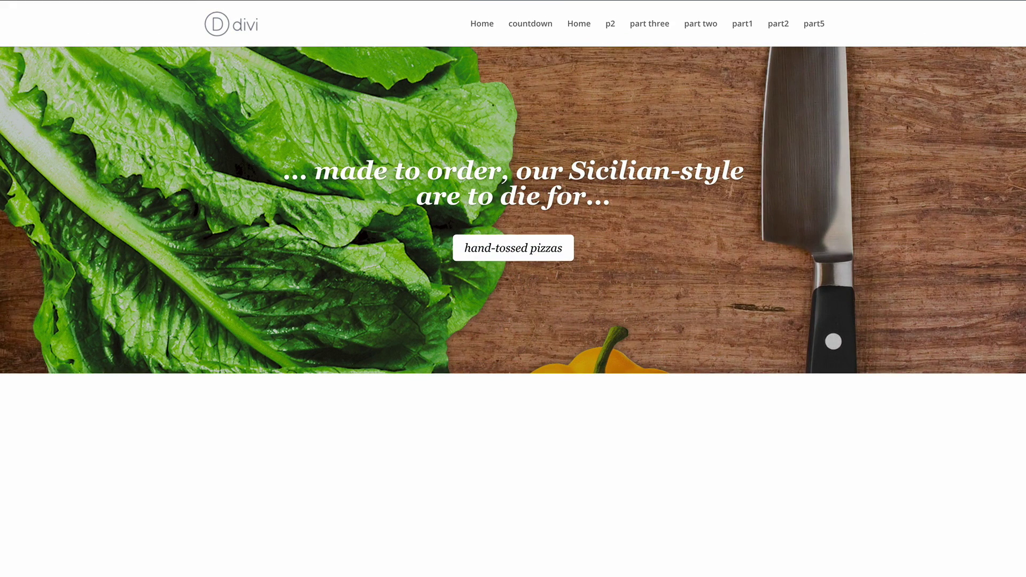
scroll(513, 203, down, 2)
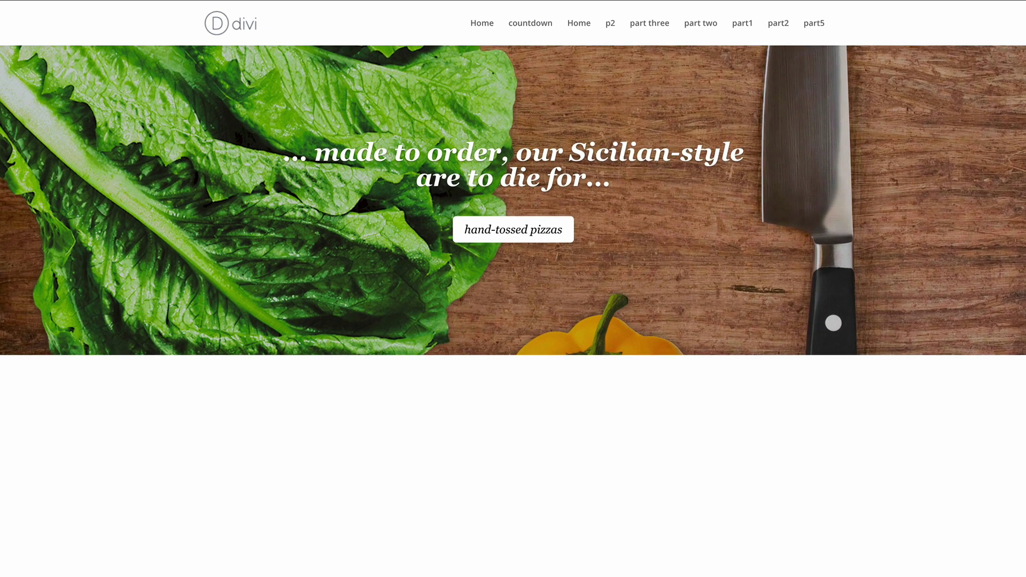
scroll(513, 203, down, 2)
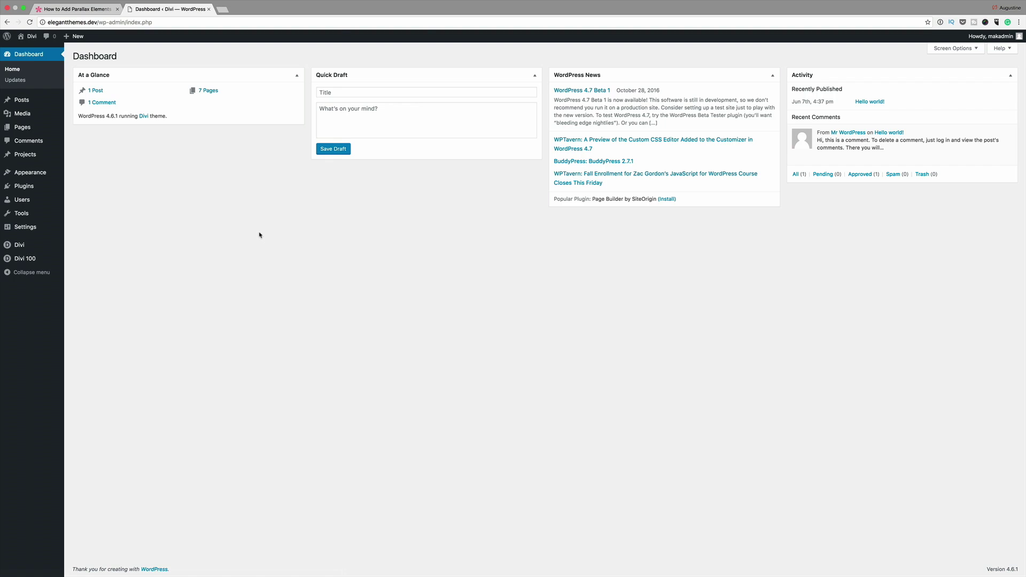
Create a new page titled 'part2' and switch it to the Divi Builder
mouse_move(27, 128)
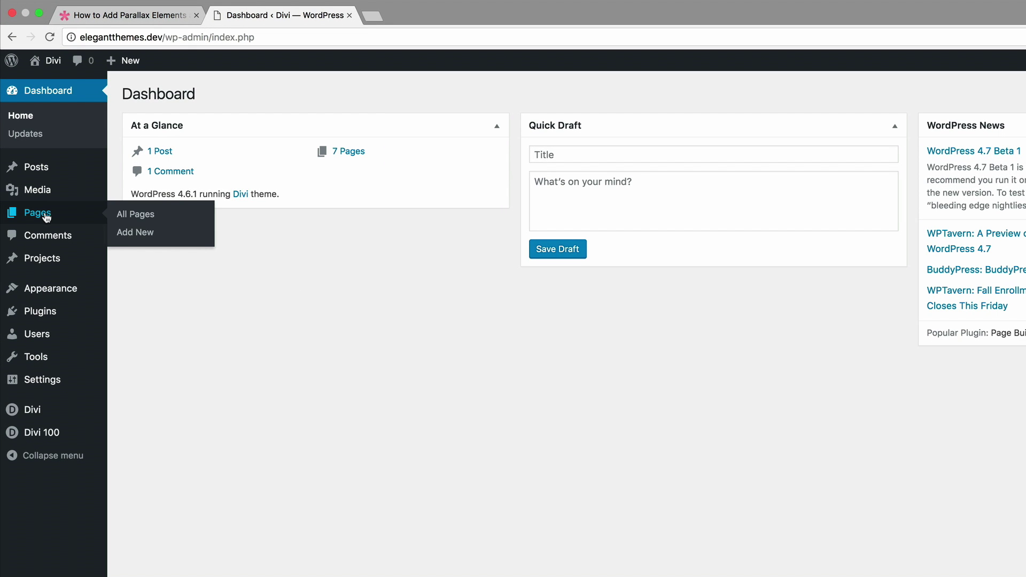
click(128, 233)
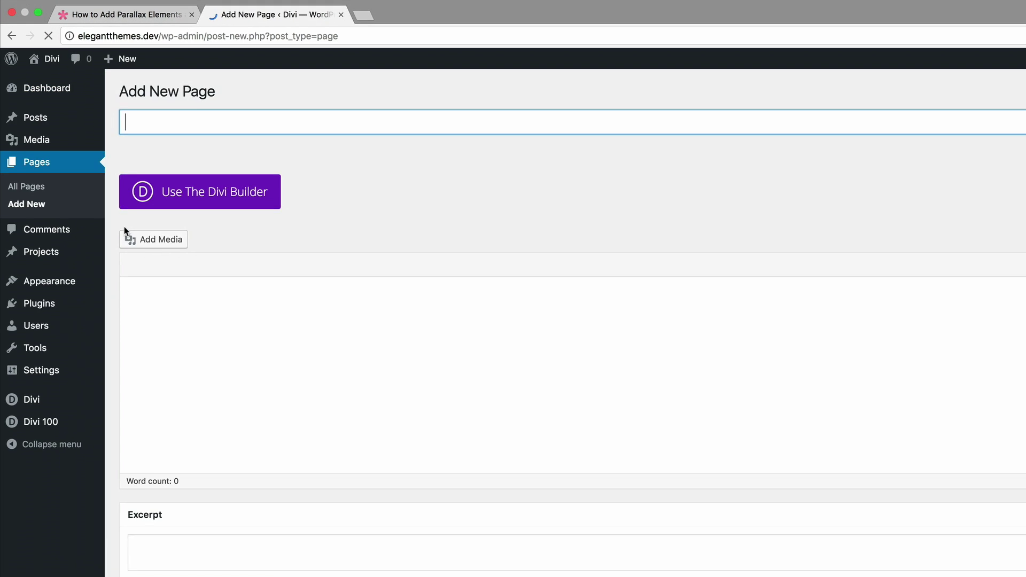
text(part2)
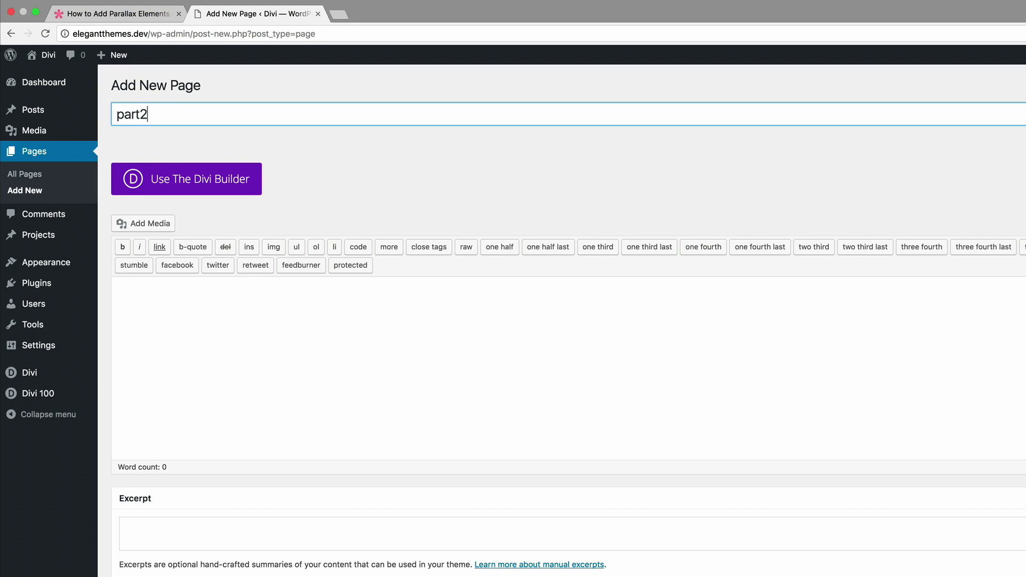
click(207, 182)
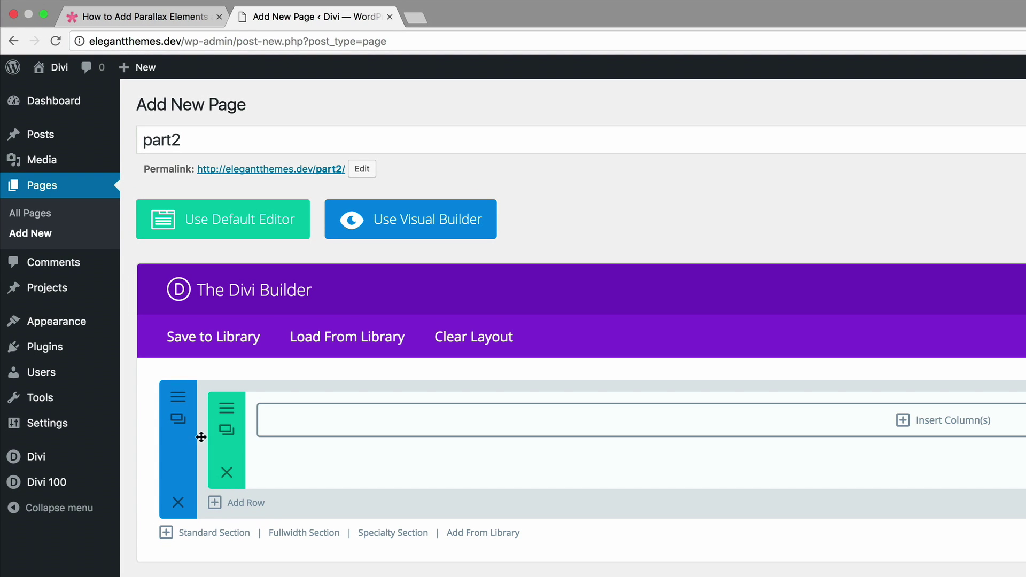
click(179, 399)
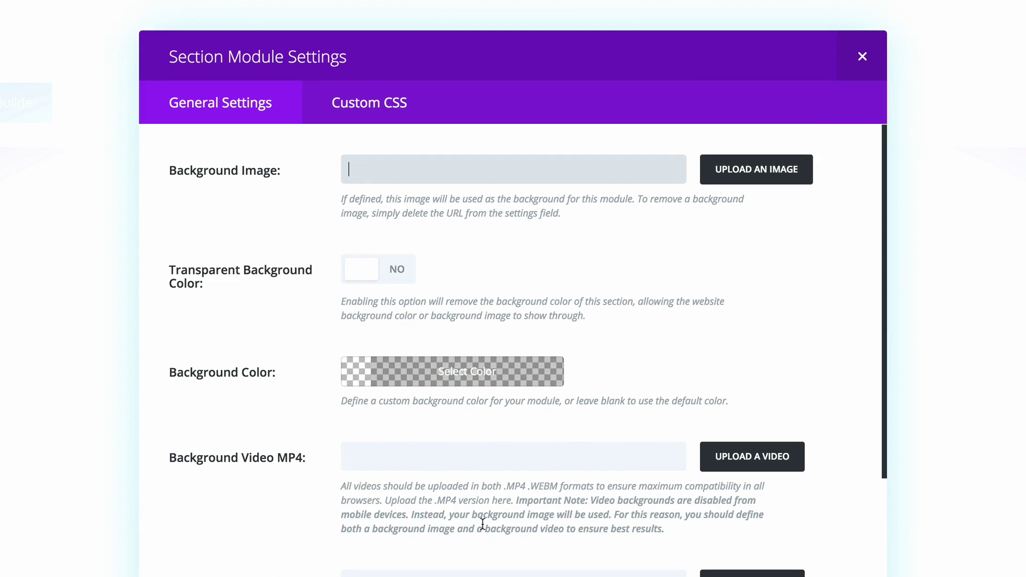
Set the section's custom padding top and bottom to 0
scroll(482, 524, down, 10)
scroll(483, 529, down, 3)
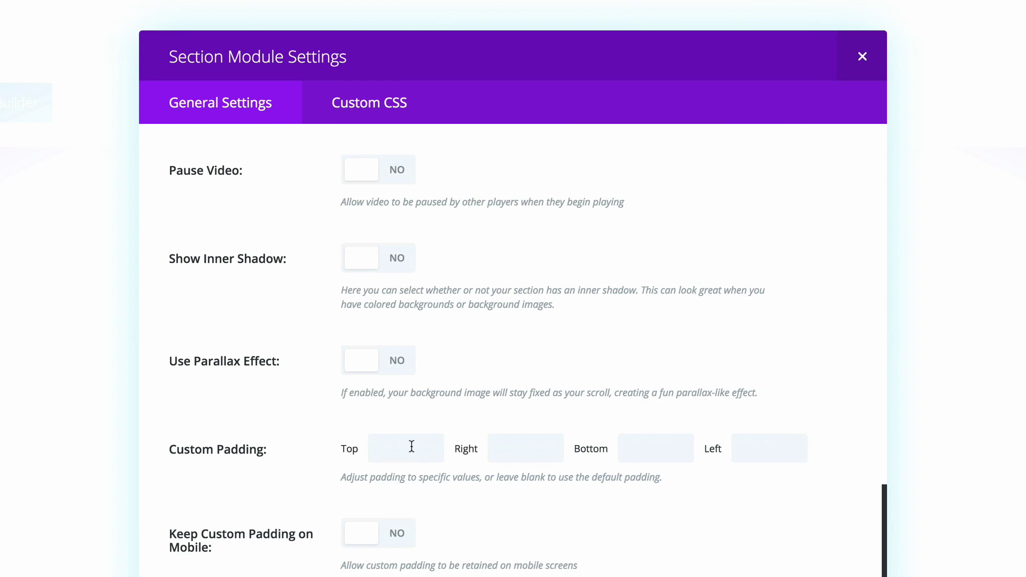
click(412, 446)
text(0)
click(657, 450)
text(0)
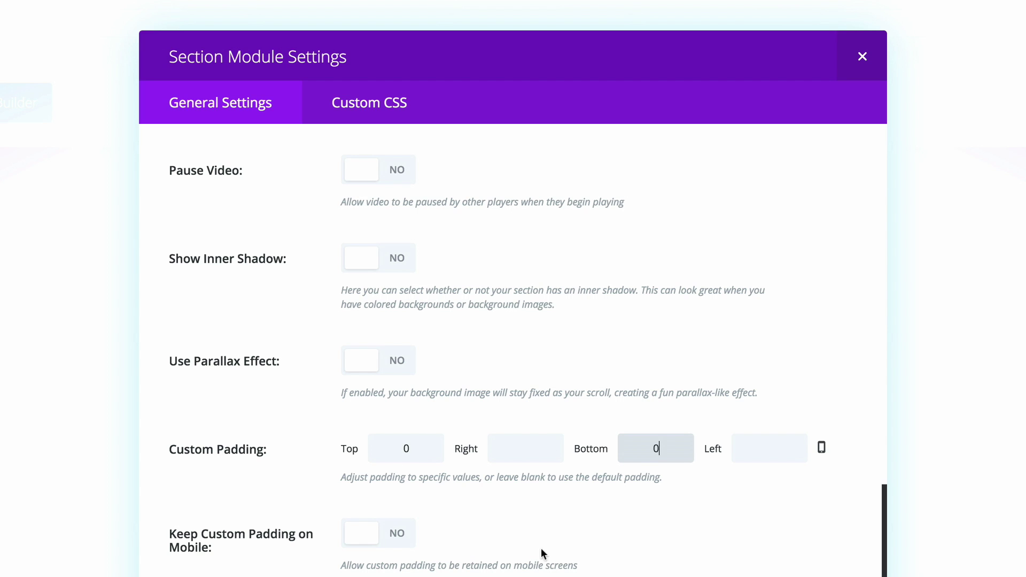
Use the cutting-board-and-knife image as the section background and save the section
scroll(542, 546, up, 15)
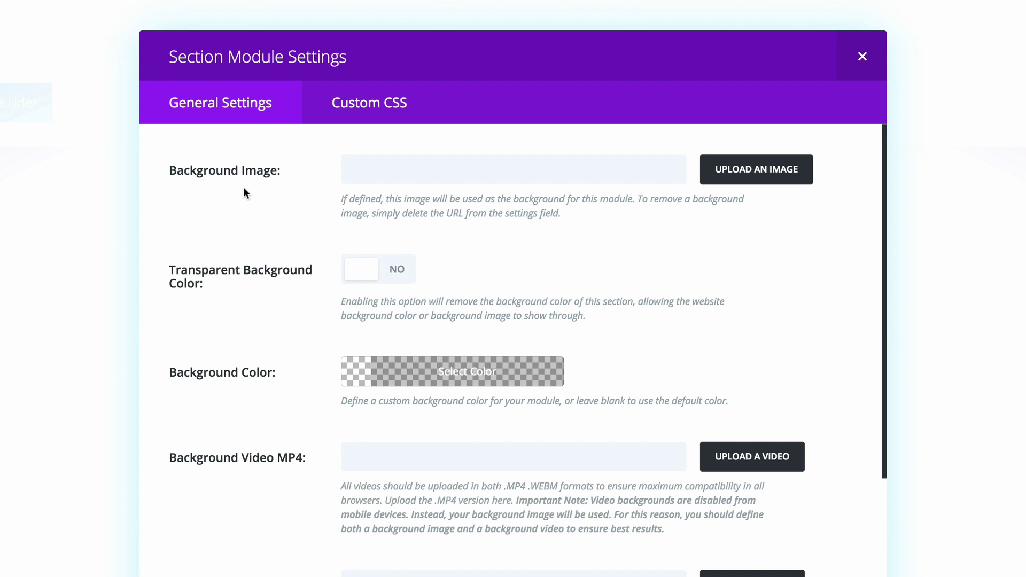
click(767, 169)
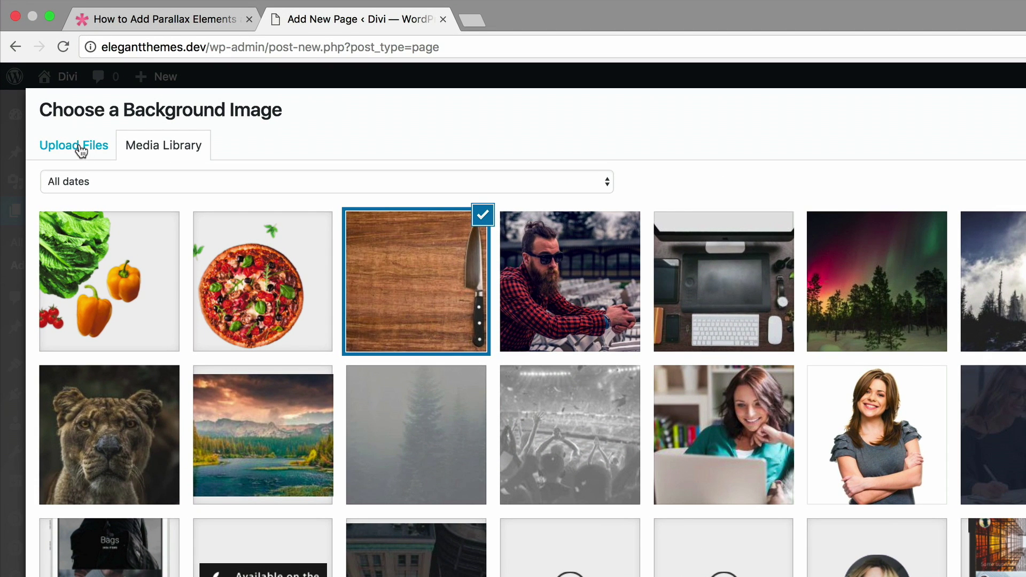
click(76, 150)
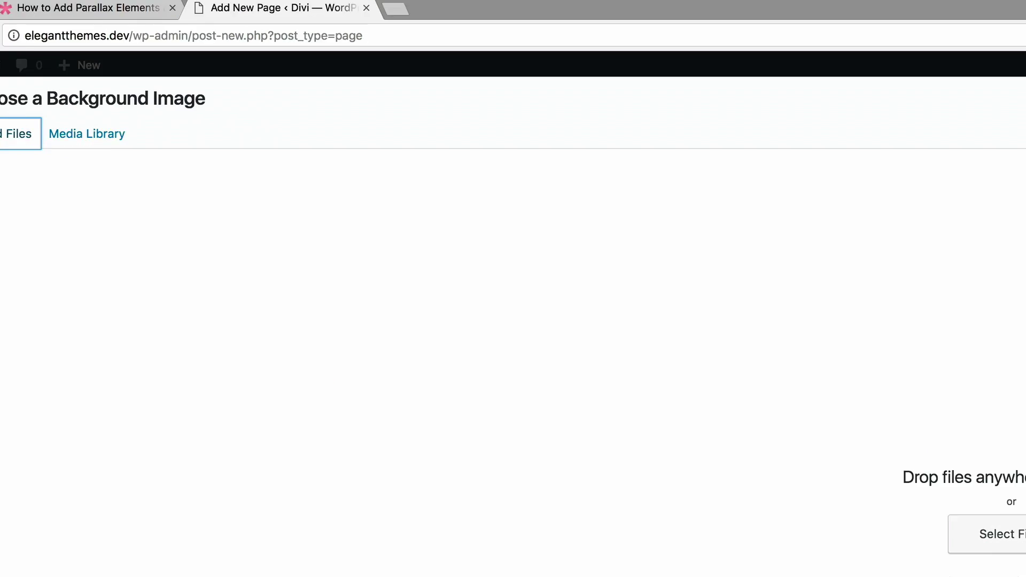
click(1018, 537)
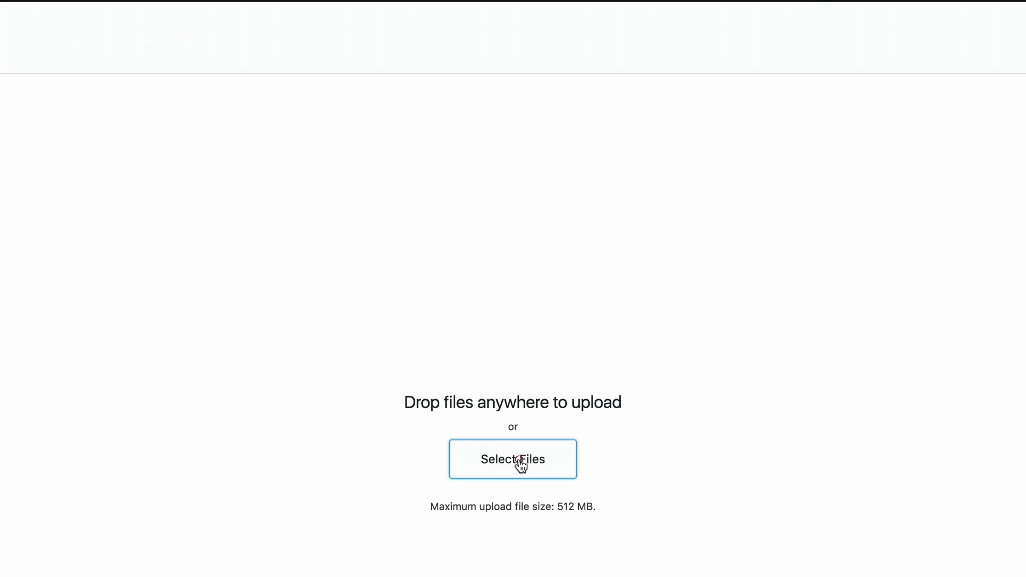
scroll(555, 171, down, 10)
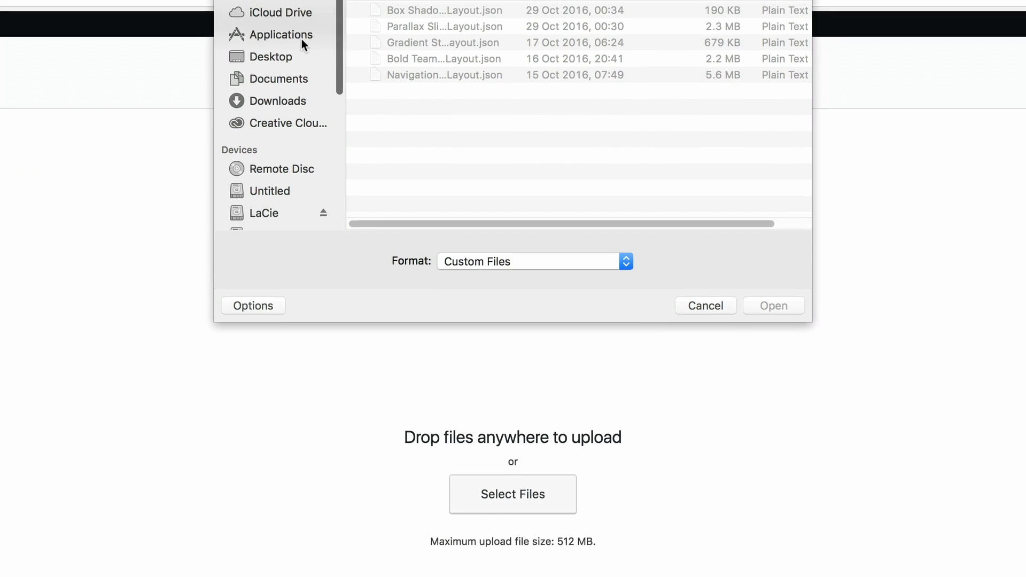
click(291, 153)
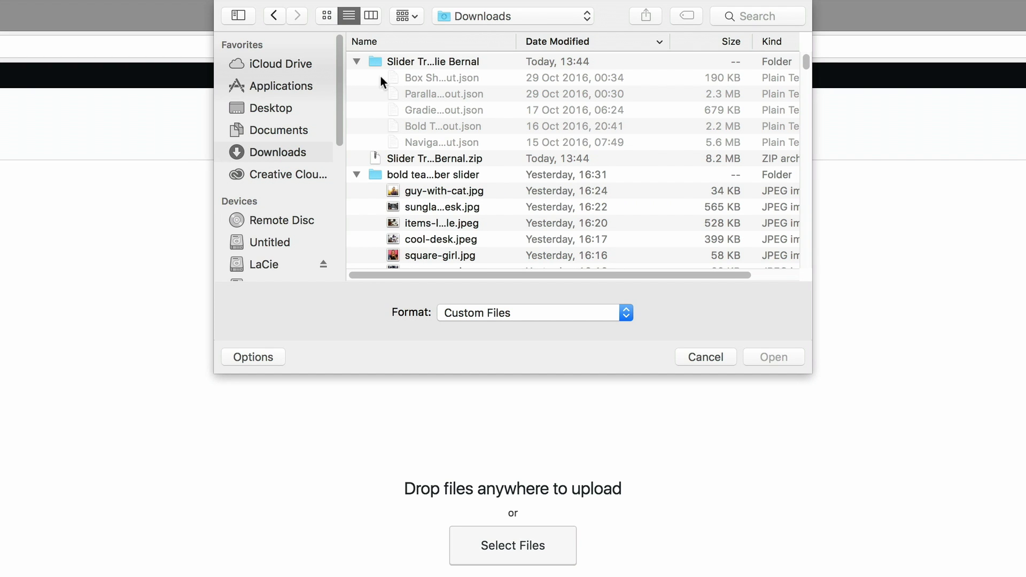
click(357, 62)
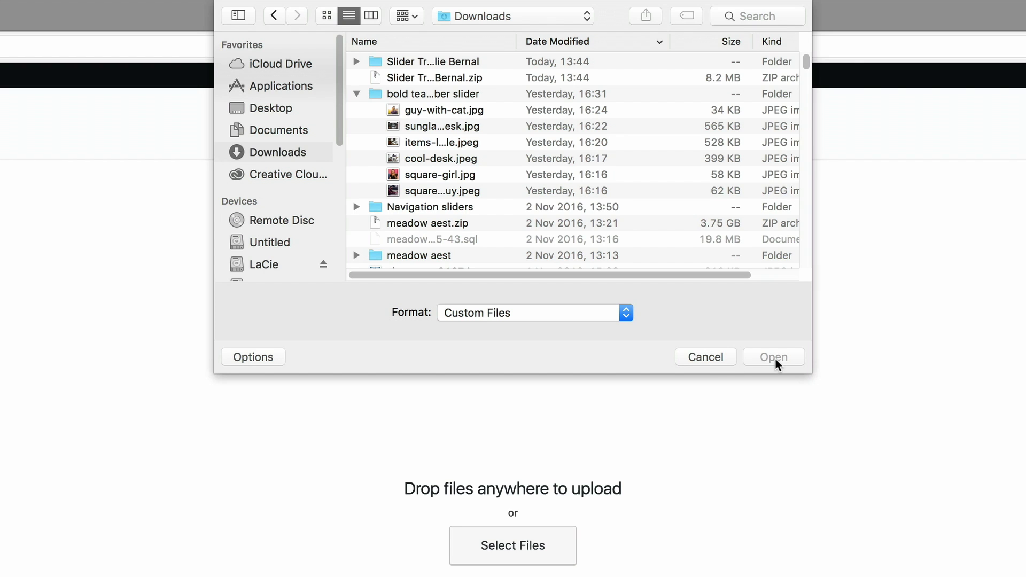
click(714, 351)
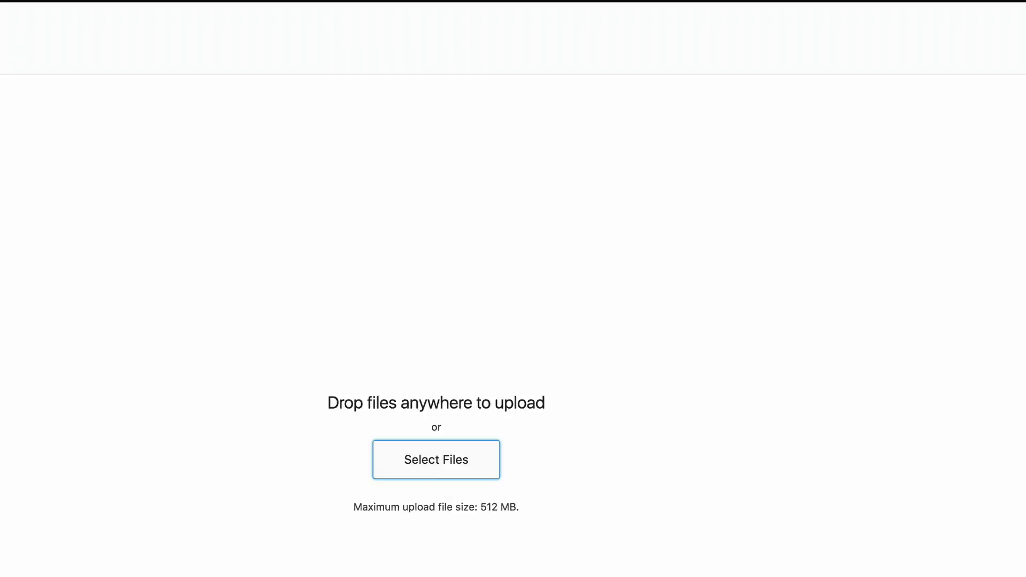
click(77, 69)
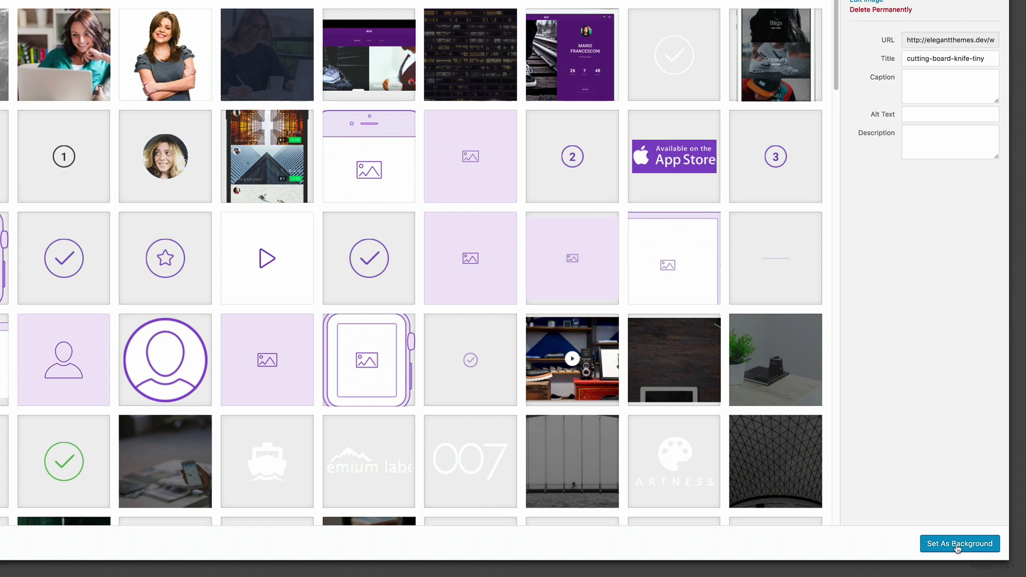
click(957, 544)
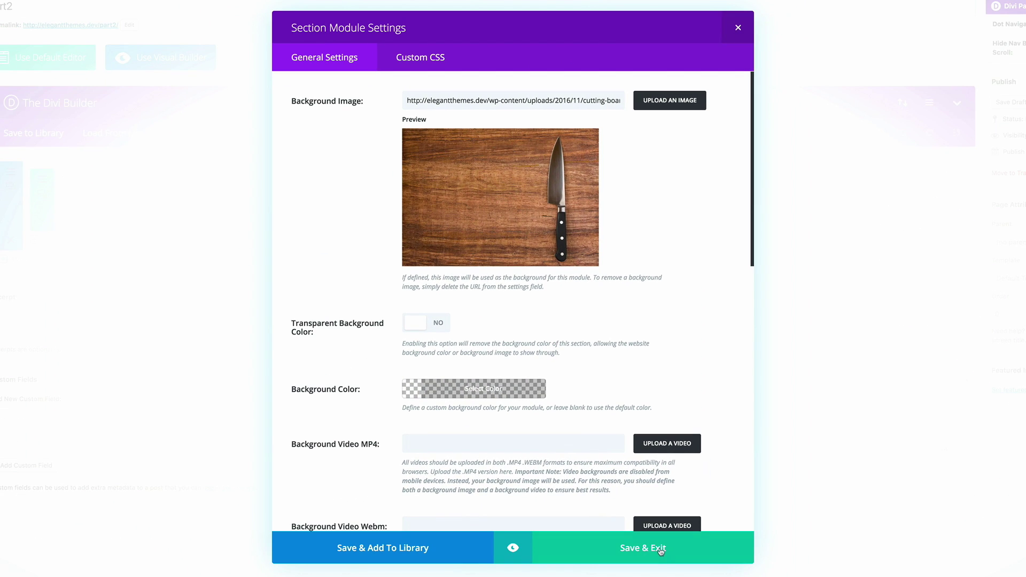
click(661, 550)
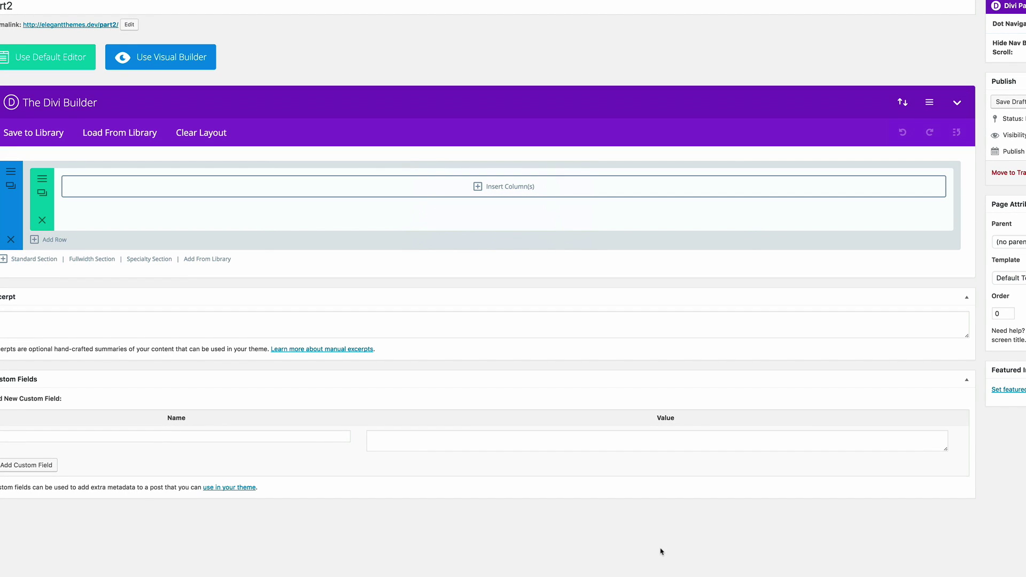
Set the row's custom padding top and bottom to 0
click(45, 180)
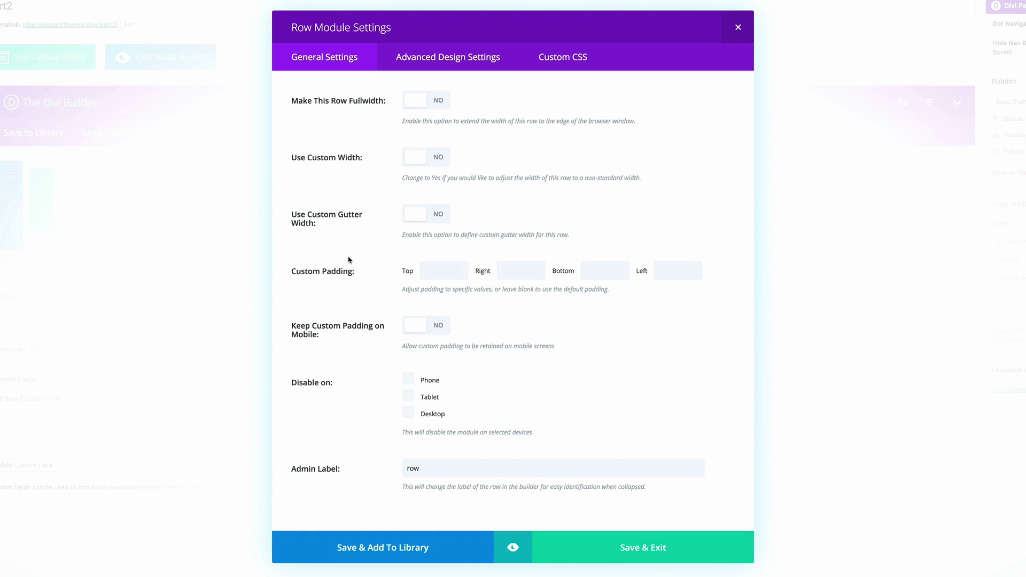
click(447, 271)
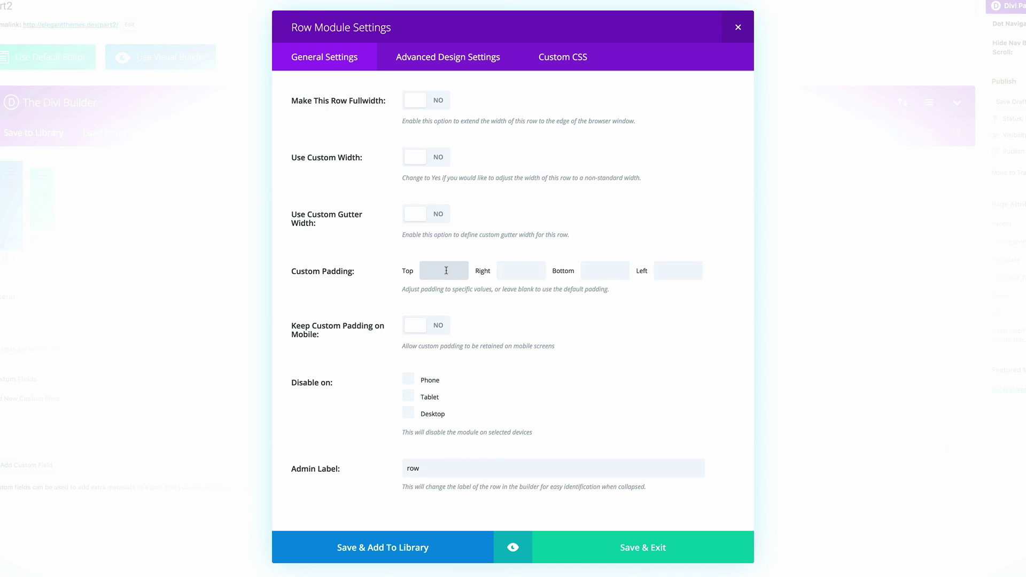
text(0)
key(Tab)
click(614, 271)
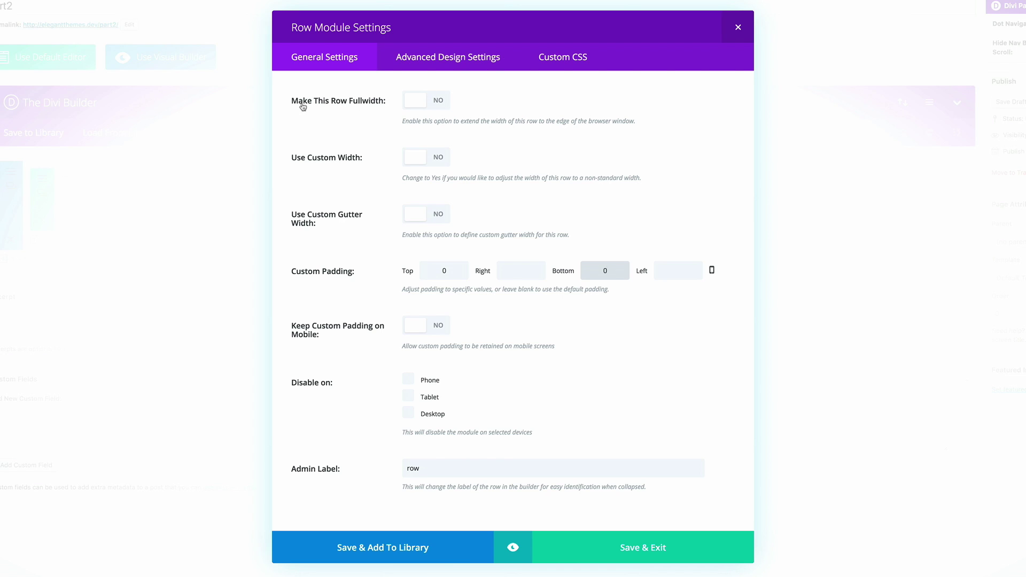
Make the row fullwidth with gutter width 1, keep padding on mobile, and save
click(431, 103)
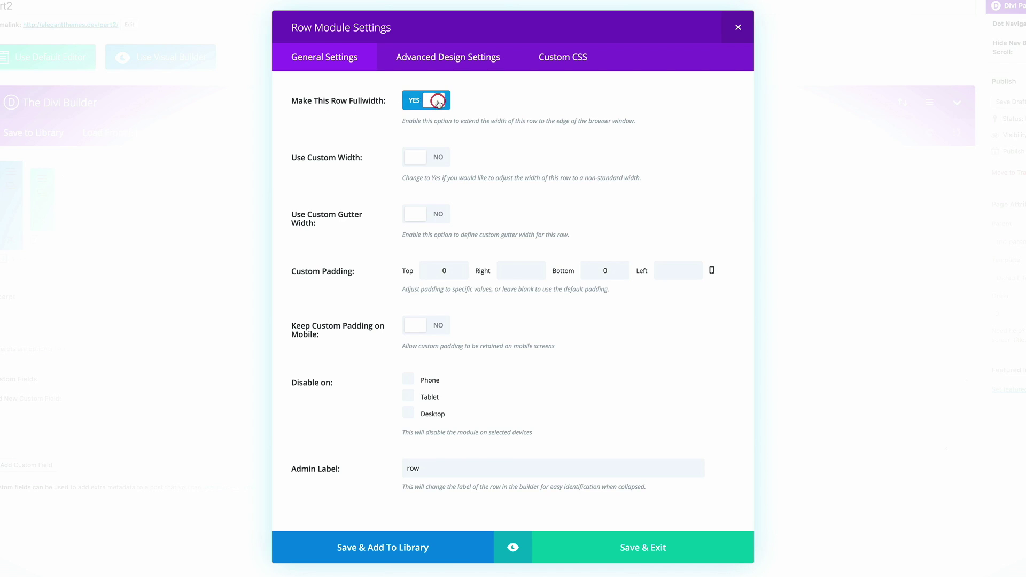
click(438, 215)
drag(566, 273, 412, 259)
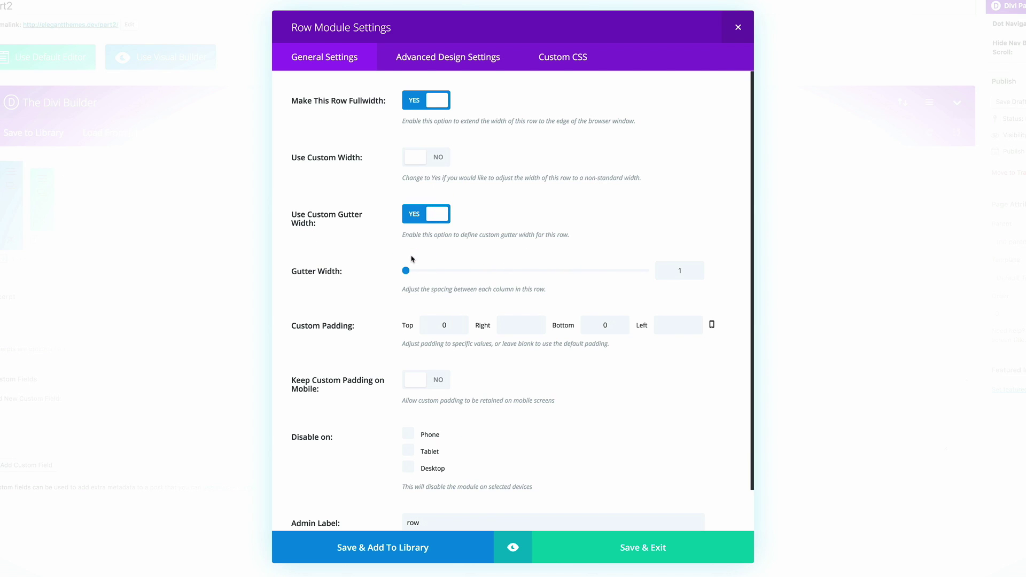
scroll(410, 326, down, 2)
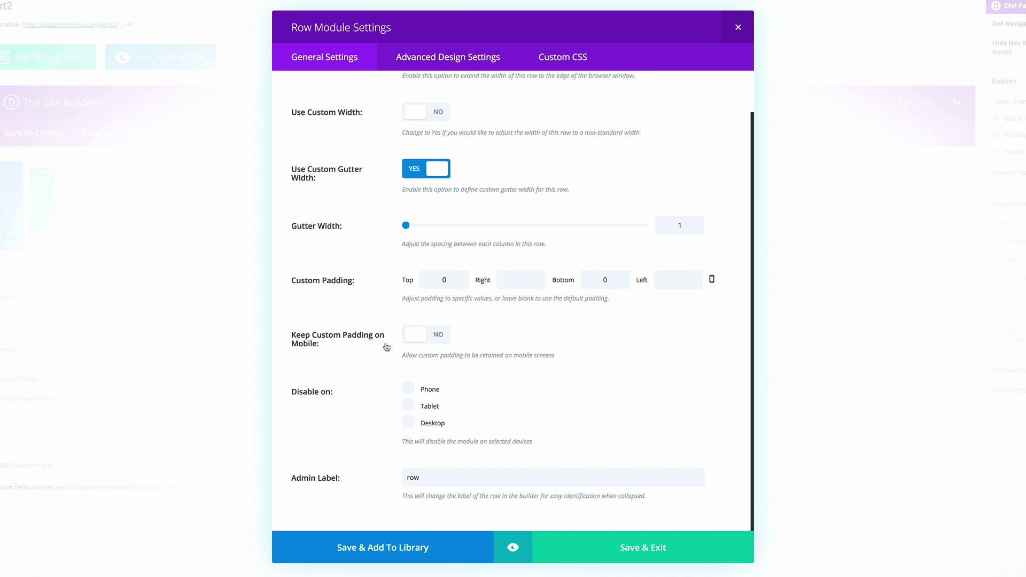
click(442, 336)
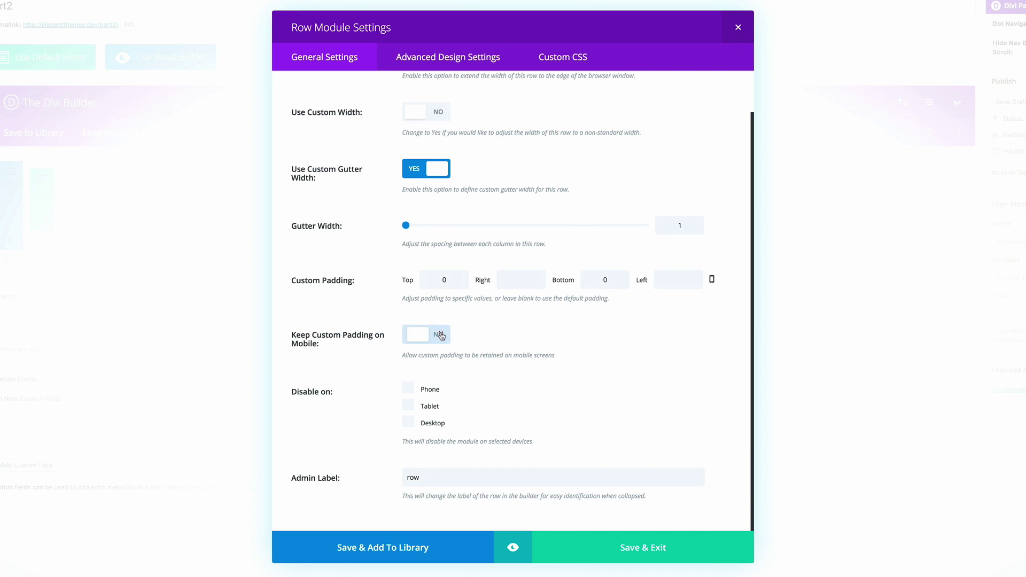
scroll(646, 564, down, 2)
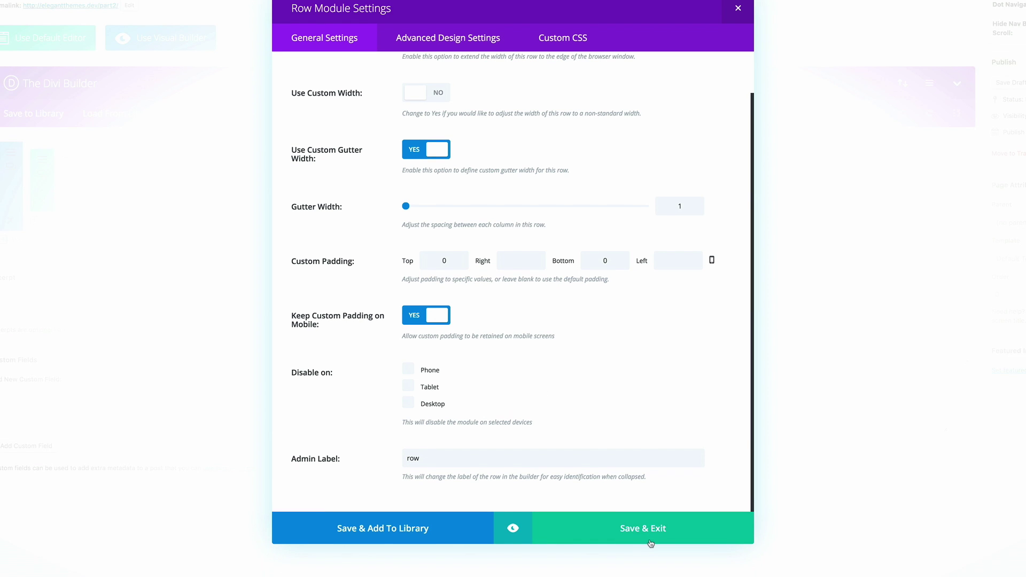
click(659, 515)
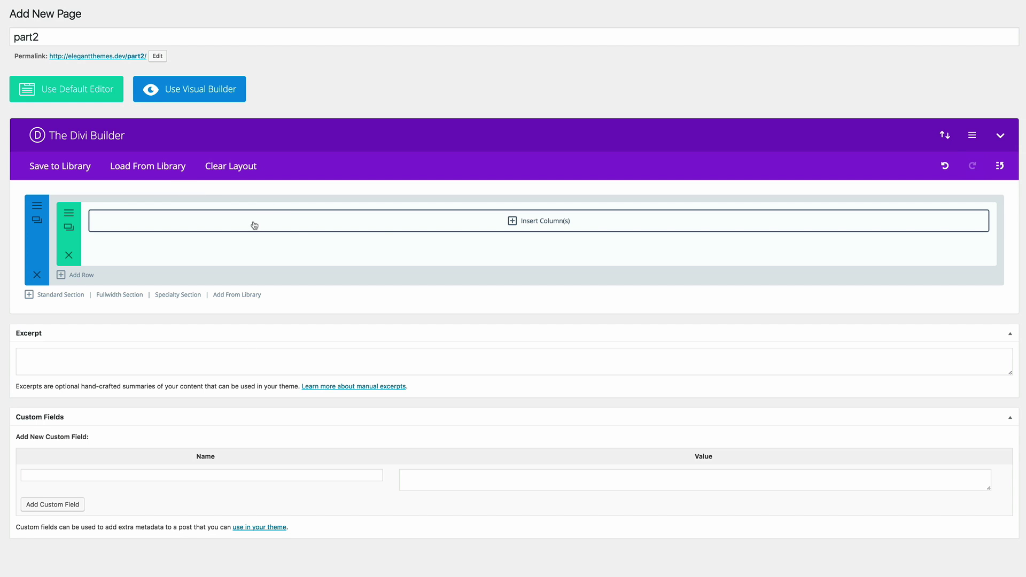
Give the row one full-width column containing a Slider module
click(513, 221)
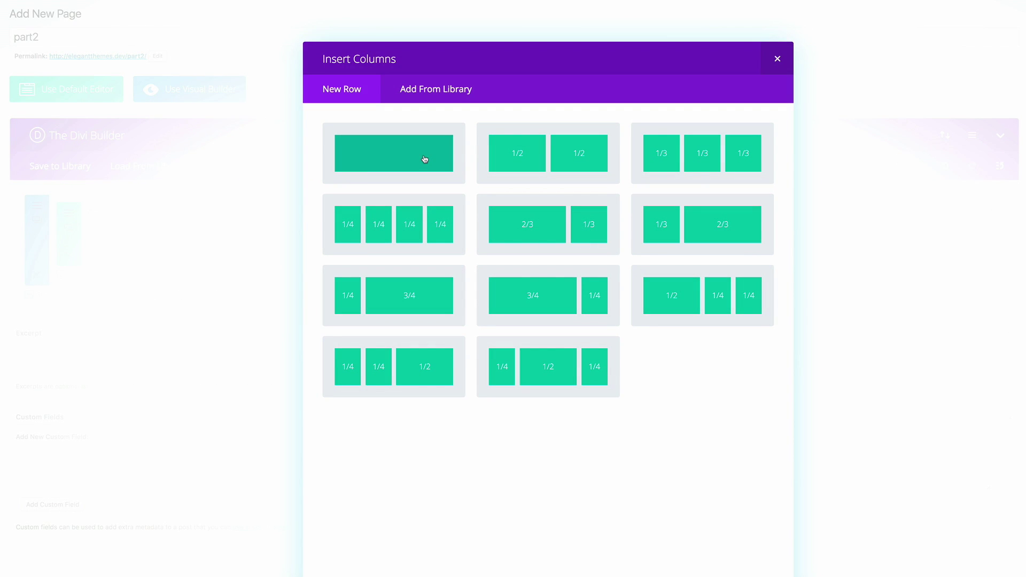
click(425, 159)
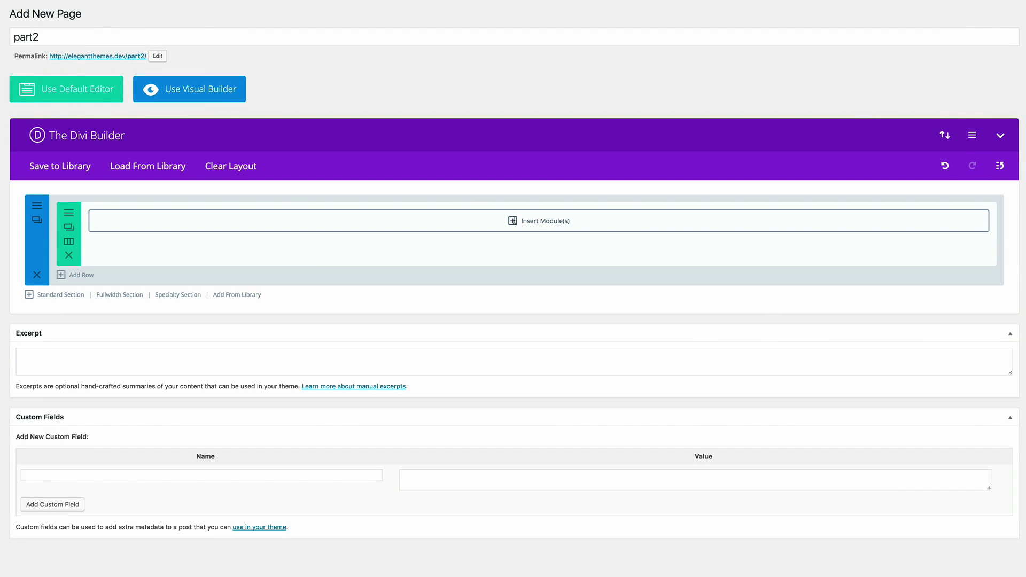
click(513, 221)
click(649, 485)
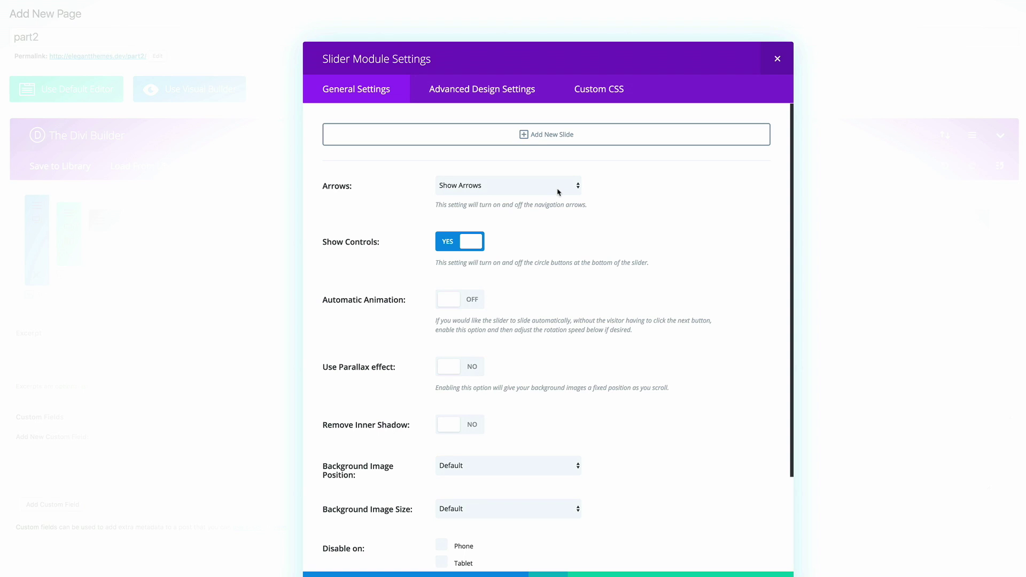
Hide slider controls and auto-animate at 8000 ms, continuing on hover
click(448, 251)
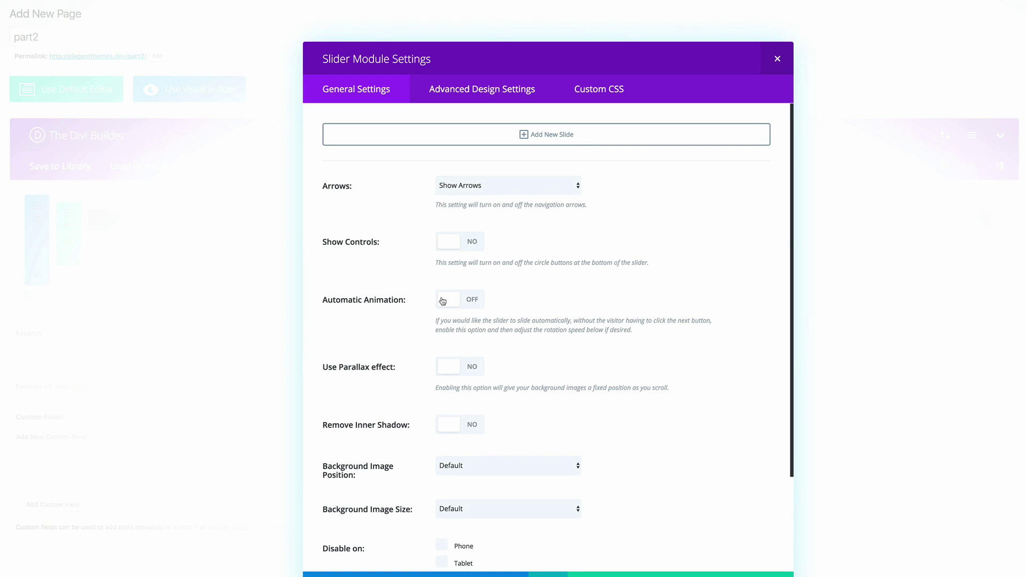
click(479, 301)
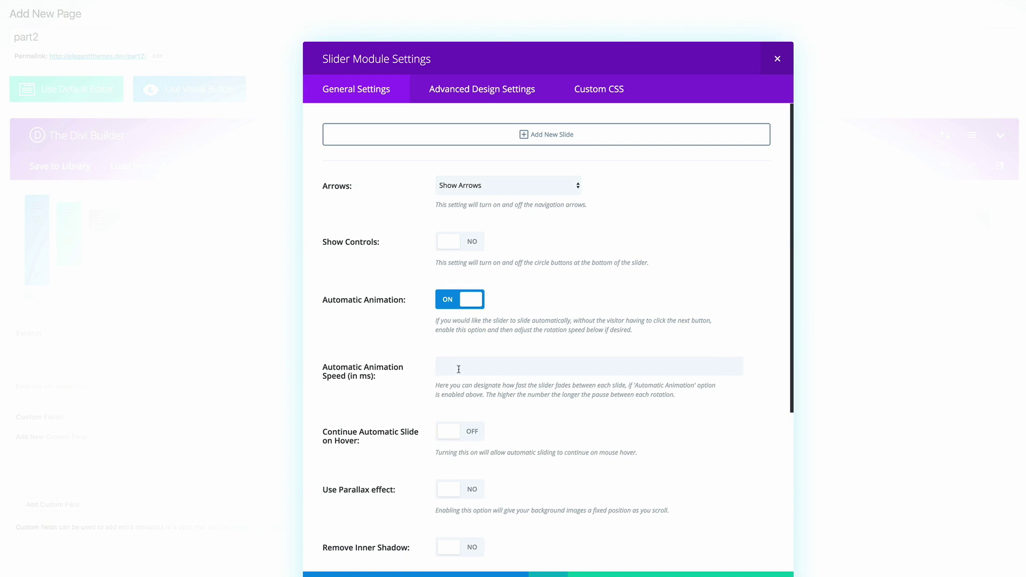
click(459, 369)
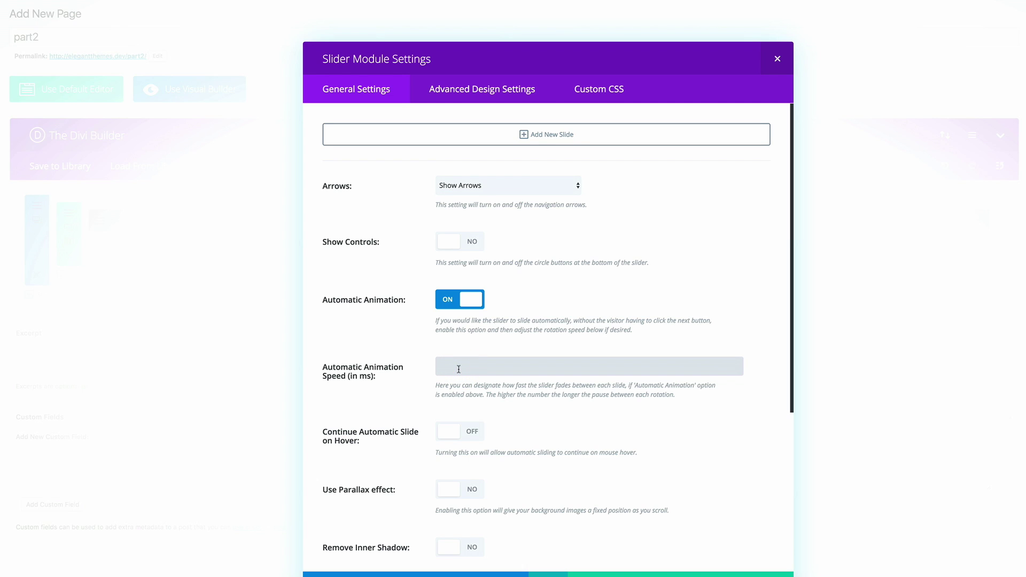
text(8000)
scroll(392, 465, down, 2)
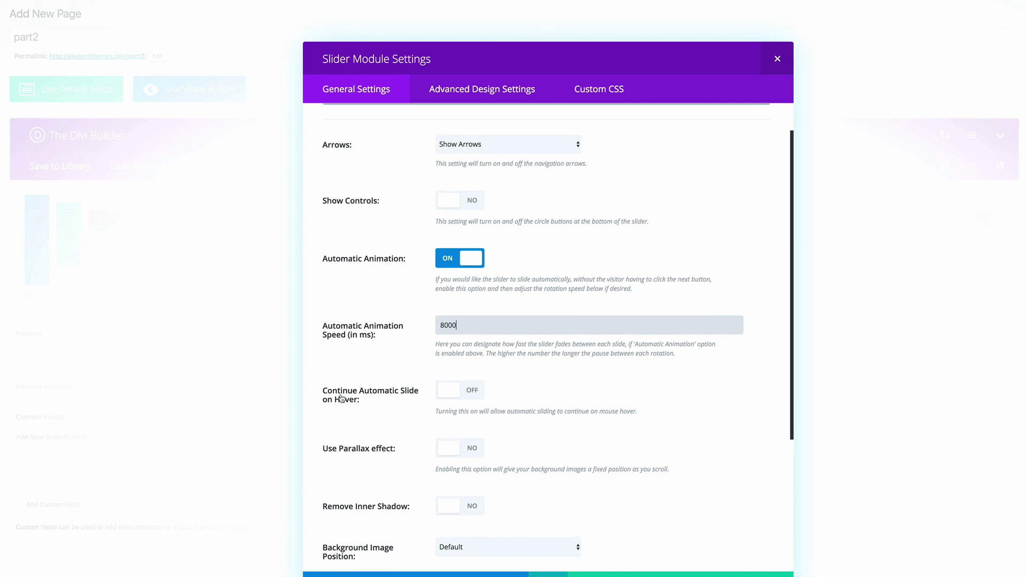
click(473, 394)
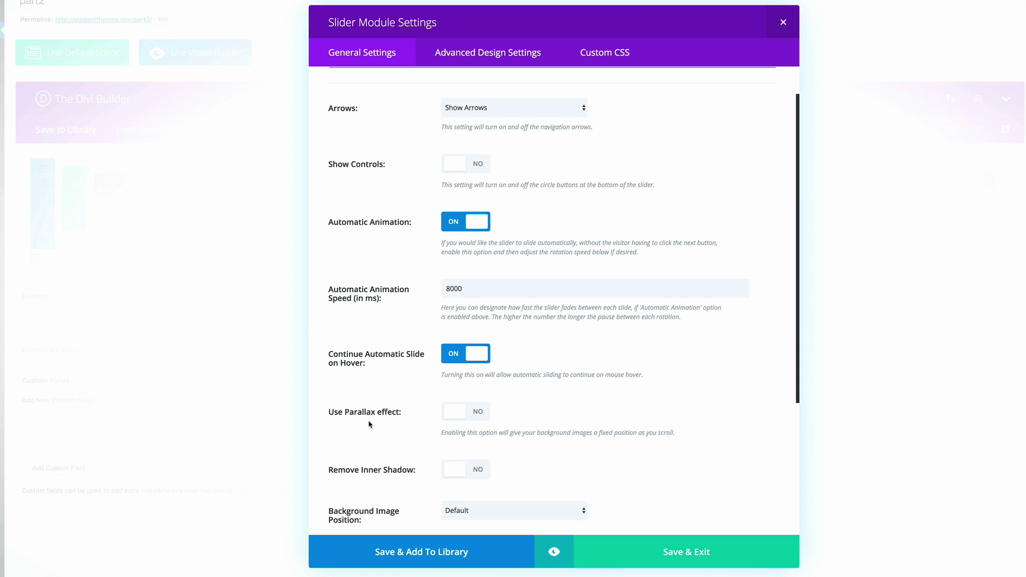
Turn on True Parallax for slide backgrounds and remove the inner shadow
click(470, 412)
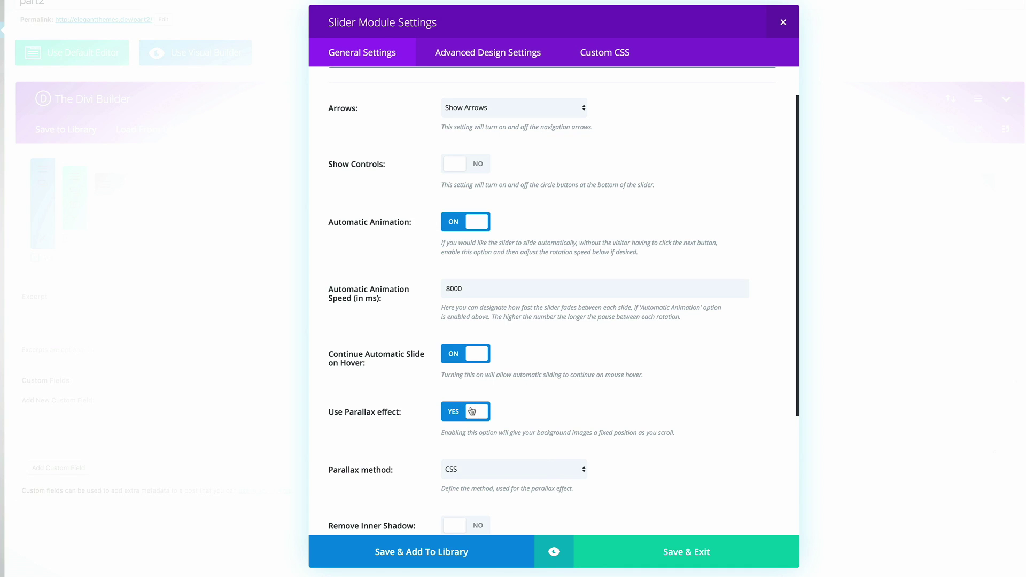
scroll(396, 424, down, 3)
click(508, 392)
click(499, 401)
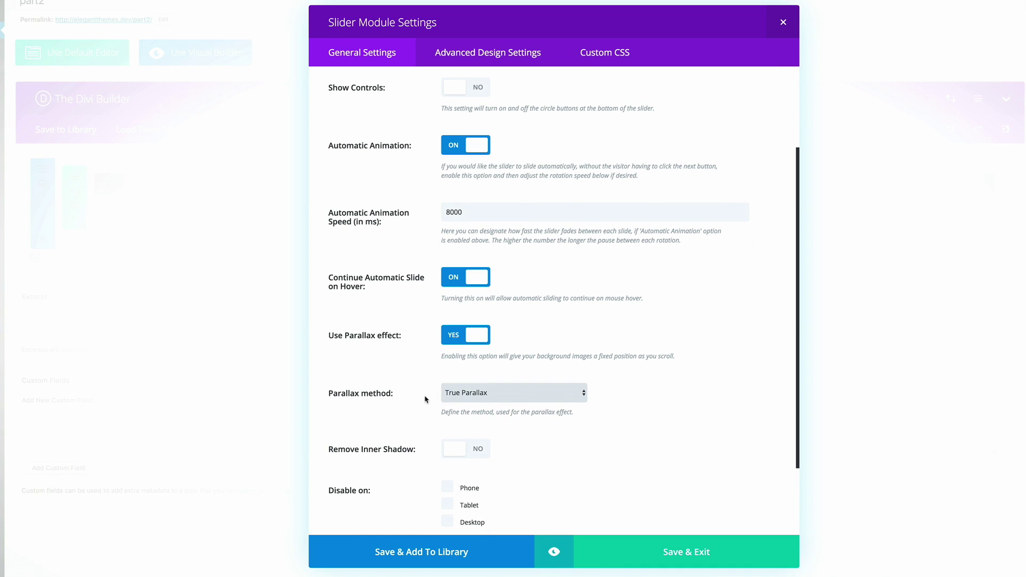
scroll(419, 436, down, 1)
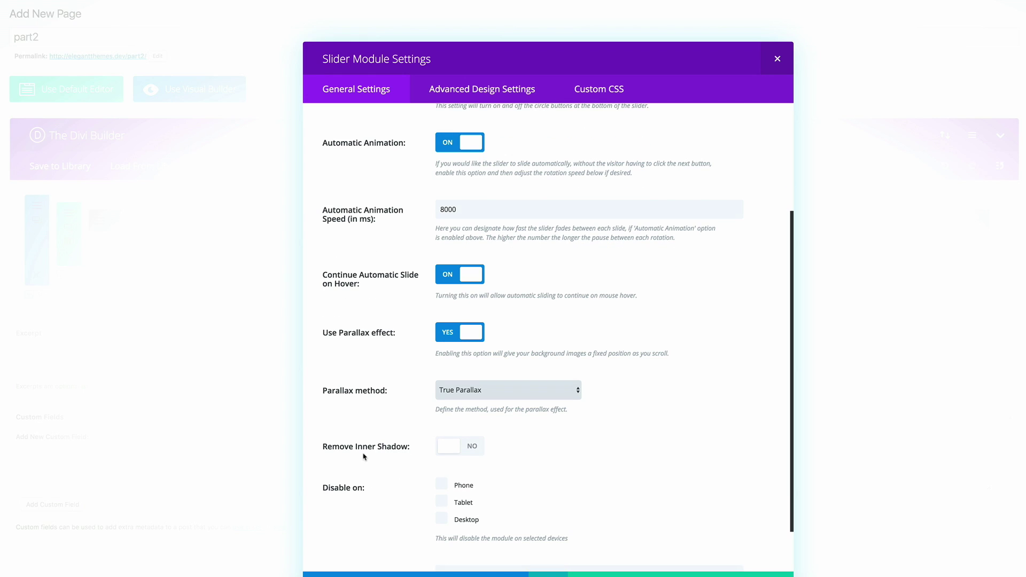
click(473, 448)
scroll(630, 479, down, 1)
scroll(629, 479, up, 4)
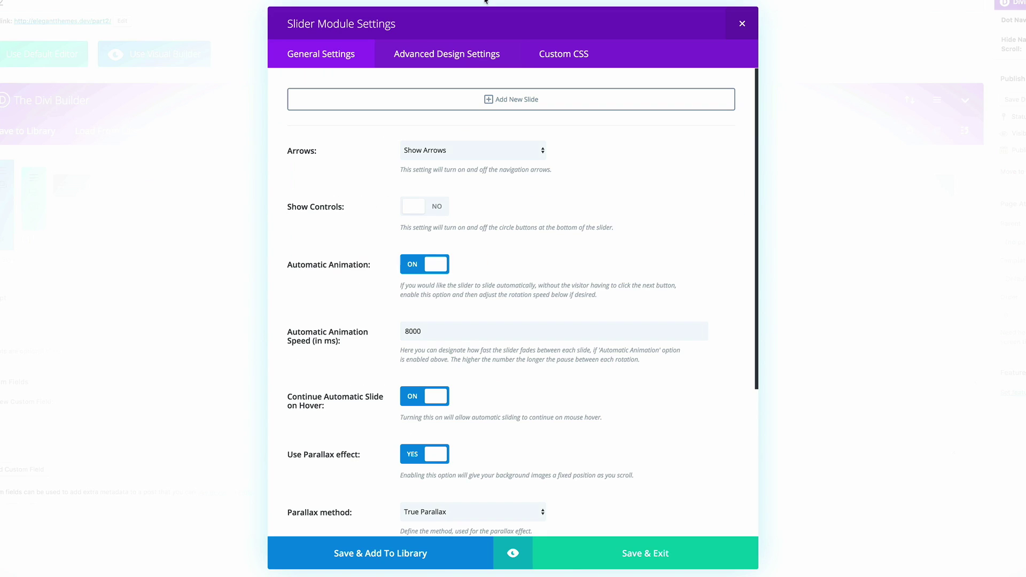
Style slider headers in bold italic Georgia at size 44, with 30 on smartphones
click(478, 55)
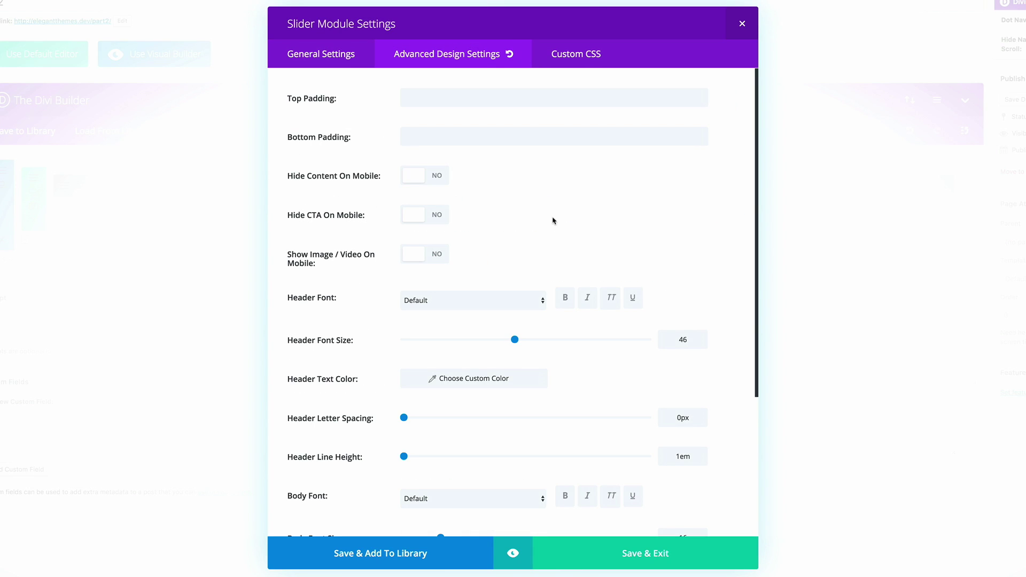
click(462, 305)
click(458, 310)
click(561, 302)
click(589, 301)
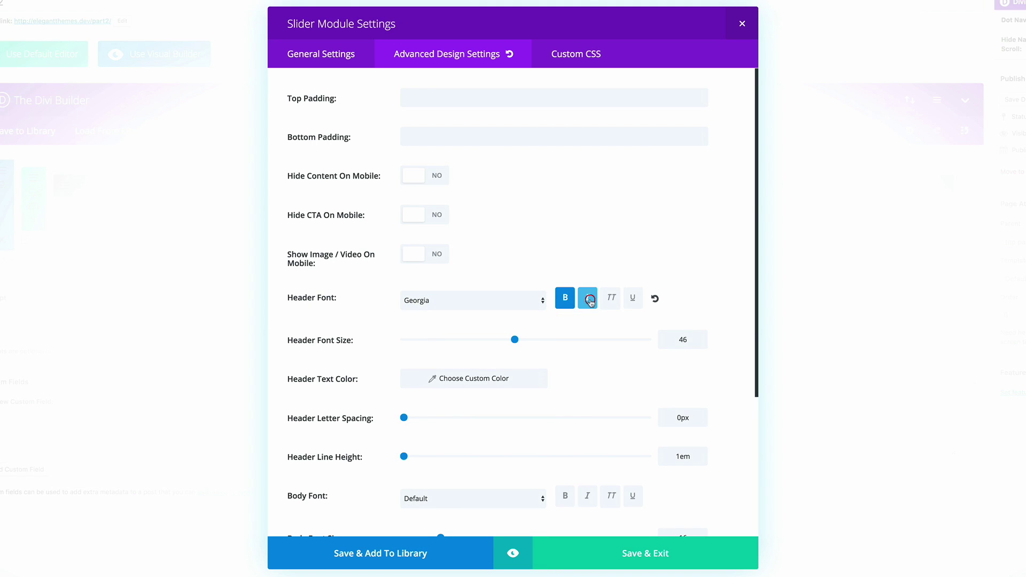
double_click(688, 340)
text(44)
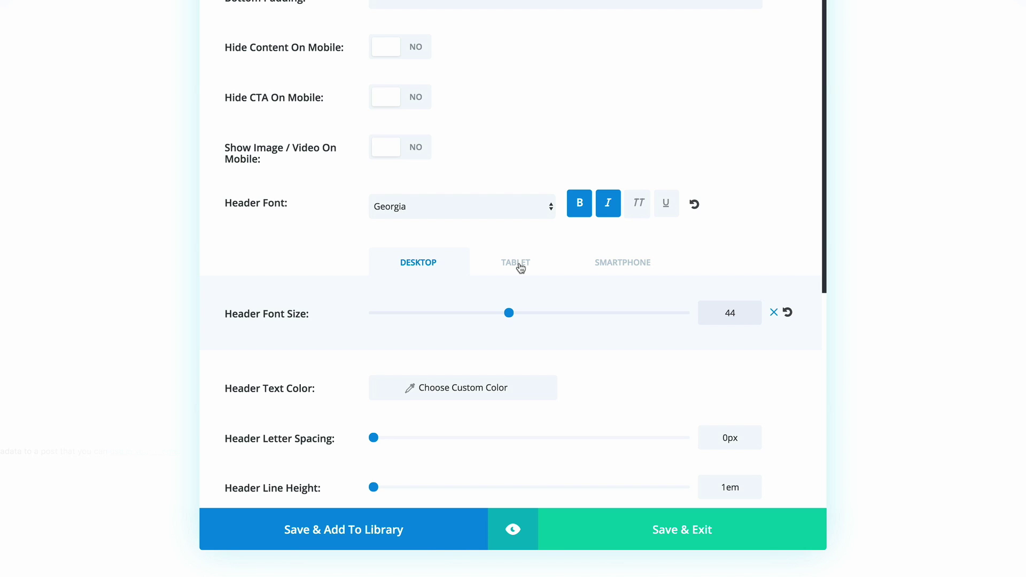
click(521, 268)
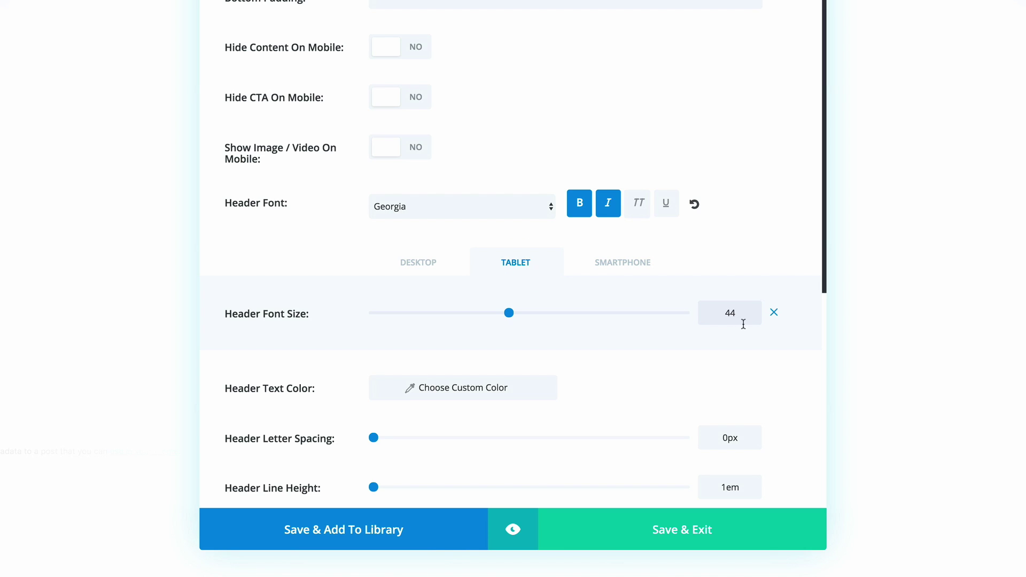
click(645, 264)
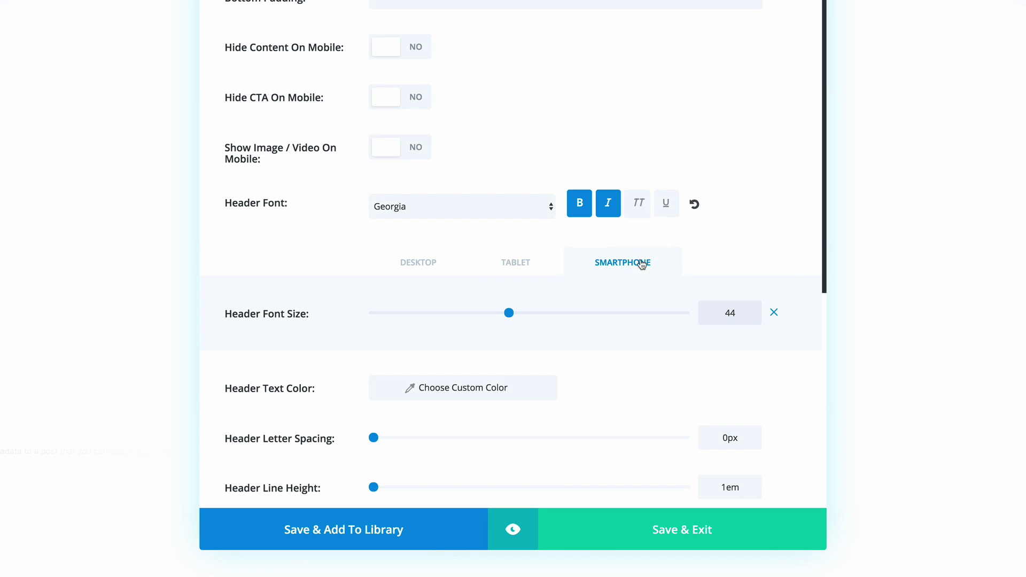
double_click(741, 312)
text(30)
Make the body text bold at size 20 and enable custom button styles
scroll(643, 350, down, 2)
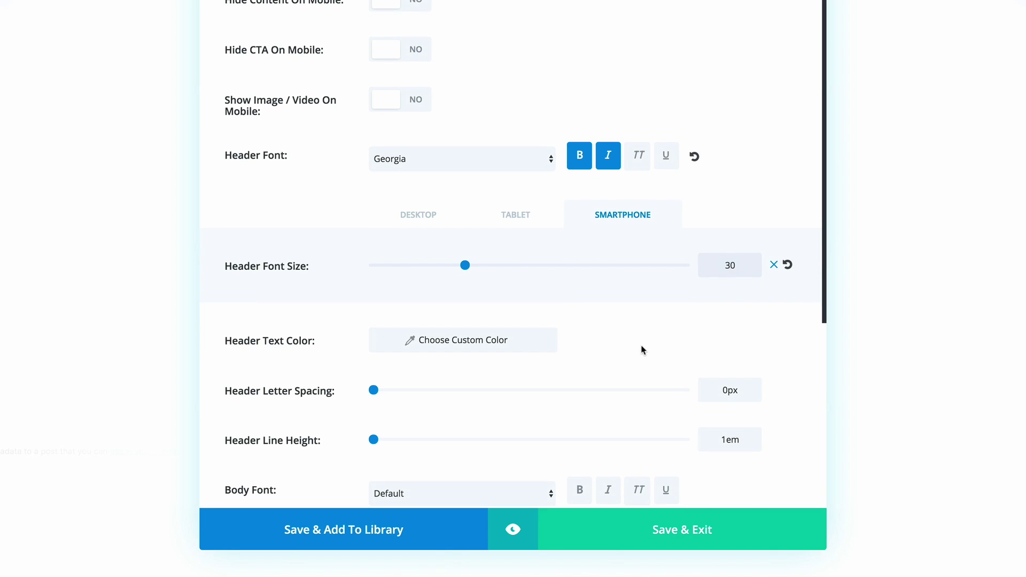
scroll(643, 349, down, 5)
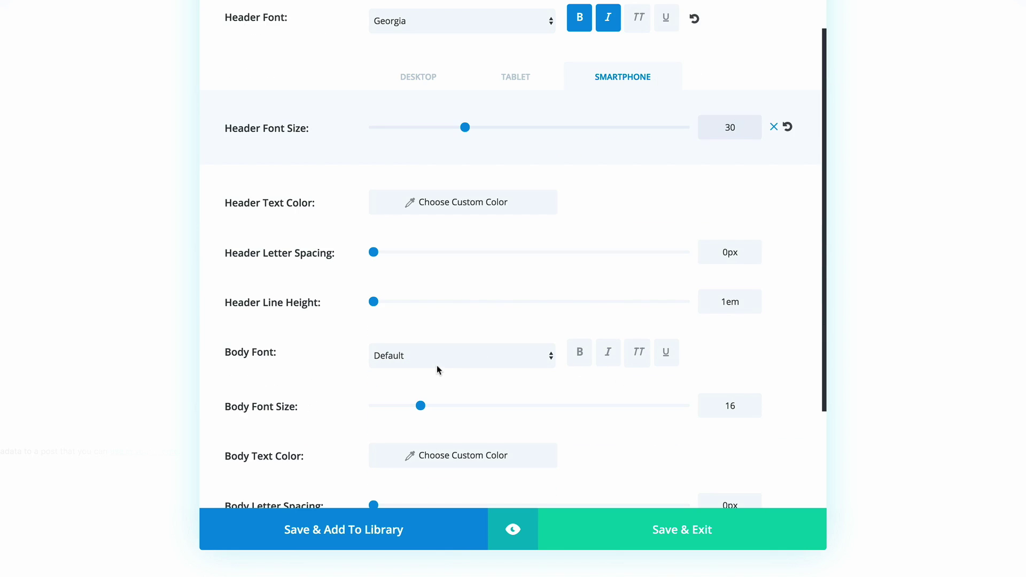
click(581, 357)
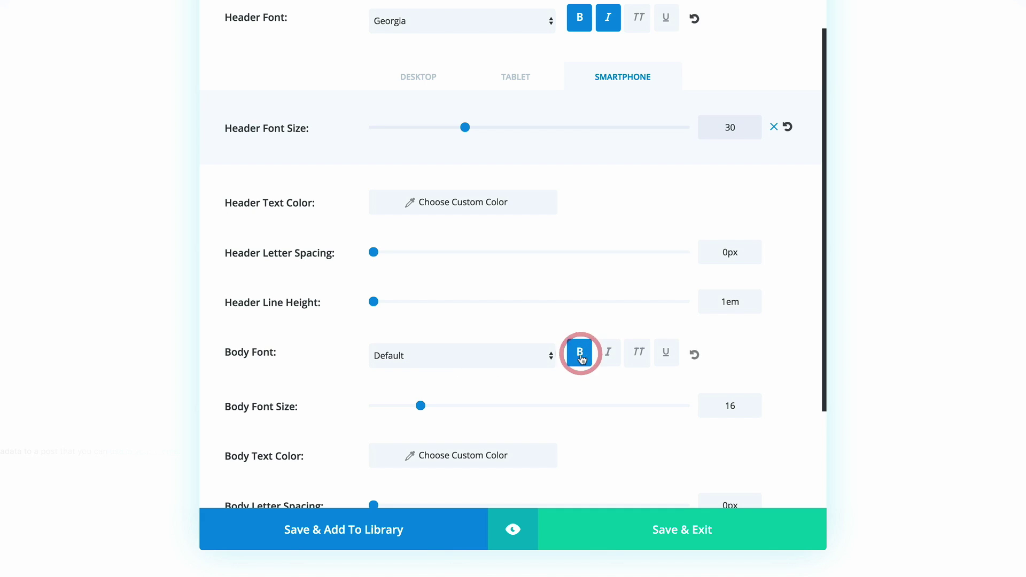
drag(419, 407, 433, 408)
scroll(479, 258, down, 3)
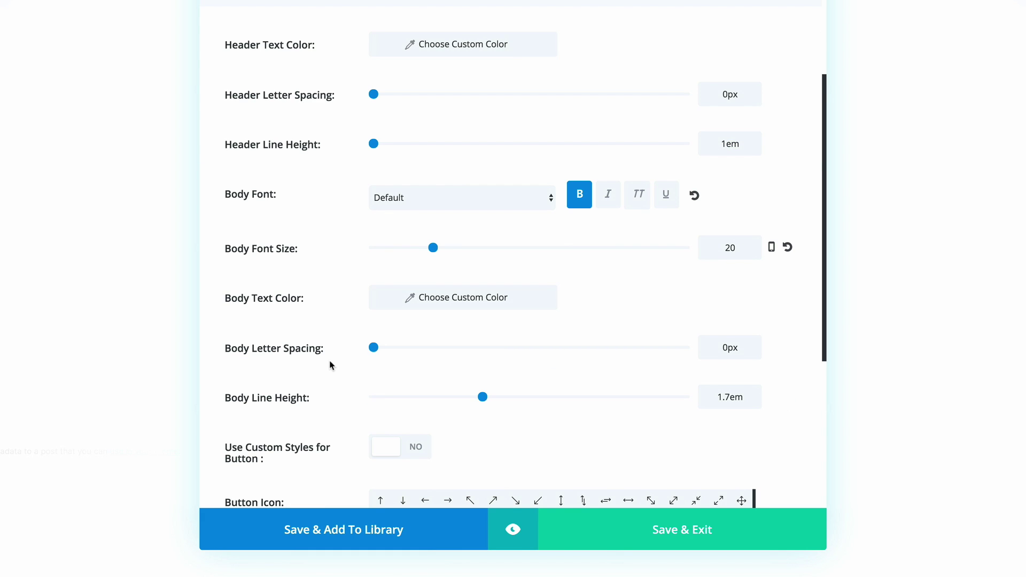
scroll(323, 382, down, 3)
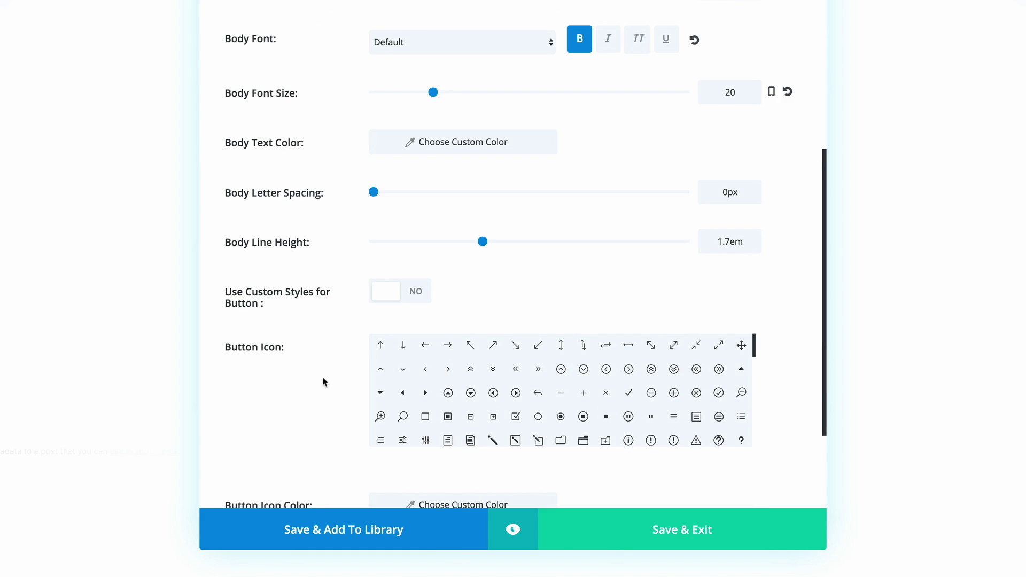
click(418, 298)
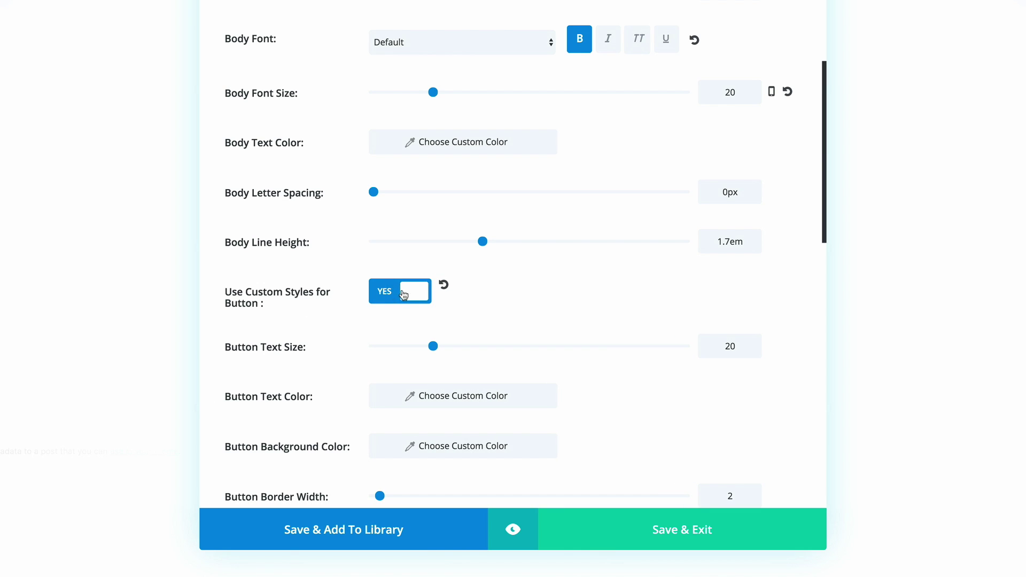
Set the button text colour to black and choose a button background colour
scroll(418, 318, down, 1)
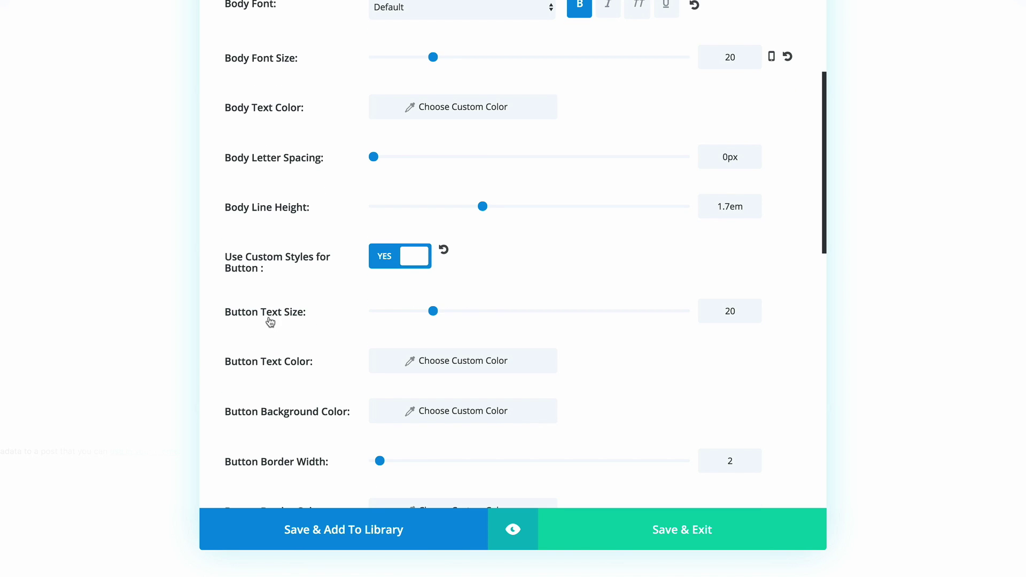
scroll(293, 326, down, 1)
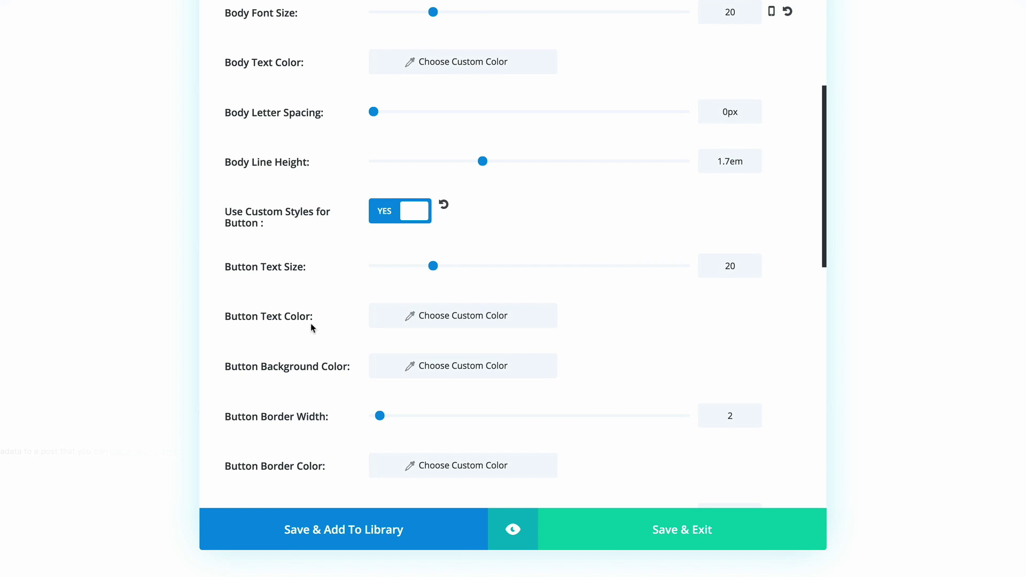
click(388, 317)
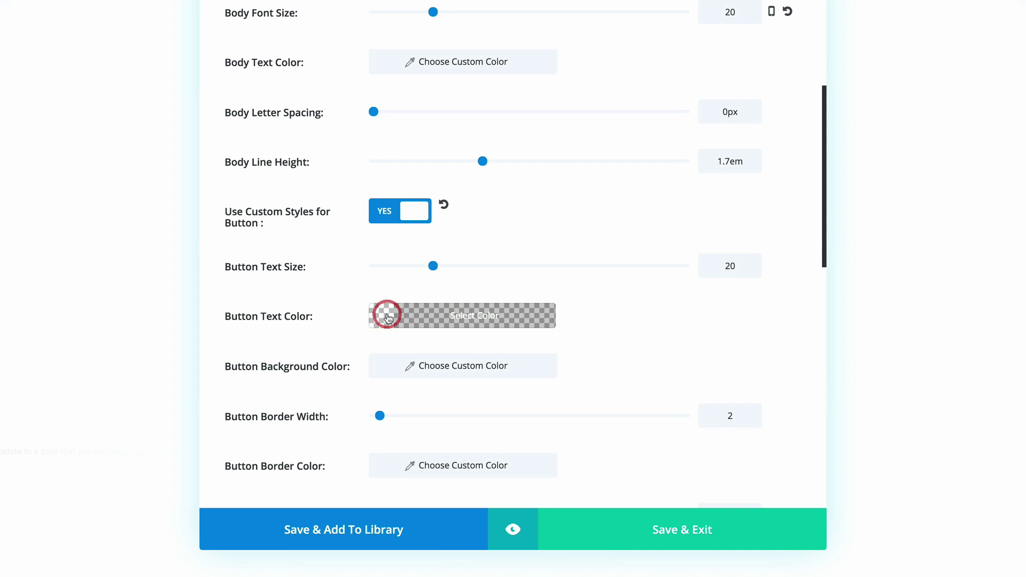
click(383, 468)
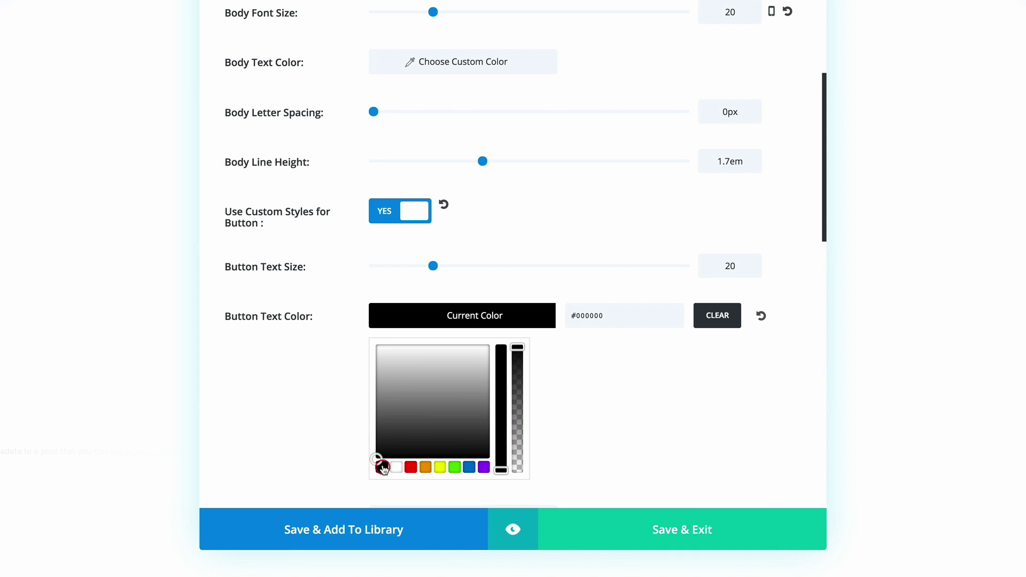
click(340, 315)
scroll(342, 313, down, 1)
click(394, 324)
scroll(290, 348, down, 4)
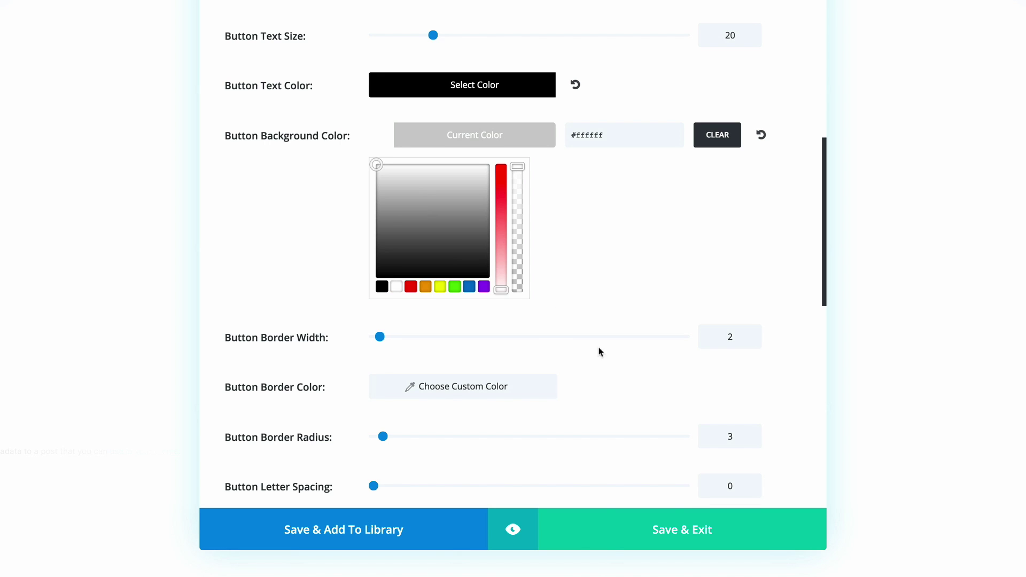
click(733, 337)
double_click(730, 334)
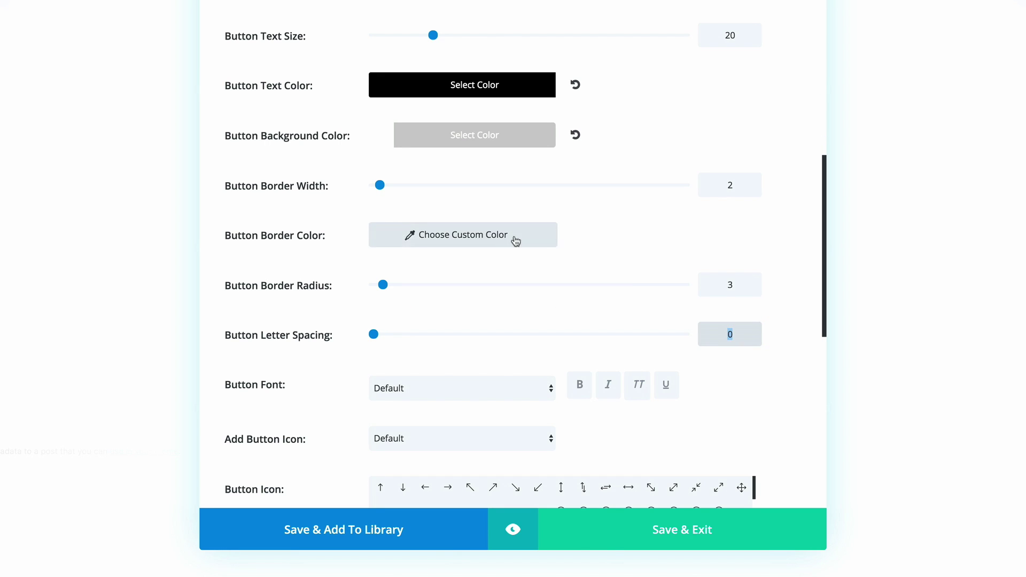
Give the buttons border width 0, a white border colour and radius 6
double_click(730, 185)
text(0)
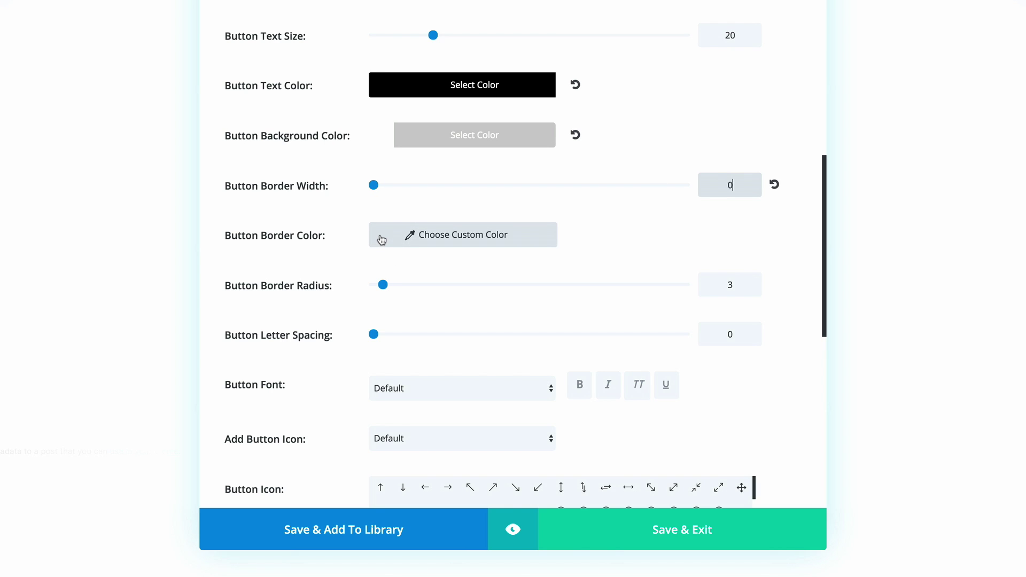
click(382, 238)
click(379, 236)
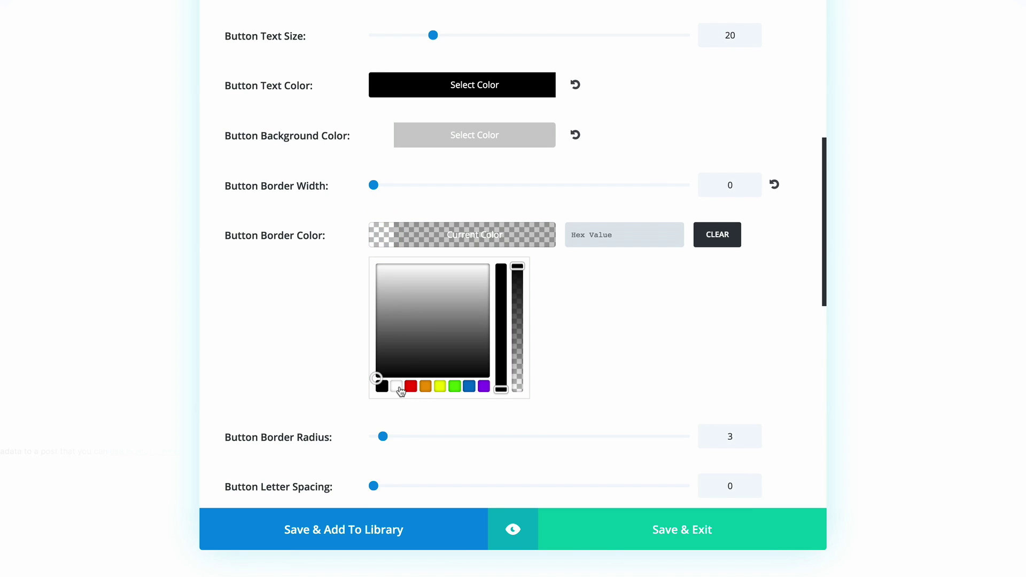
click(401, 392)
scroll(407, 353, down, 2)
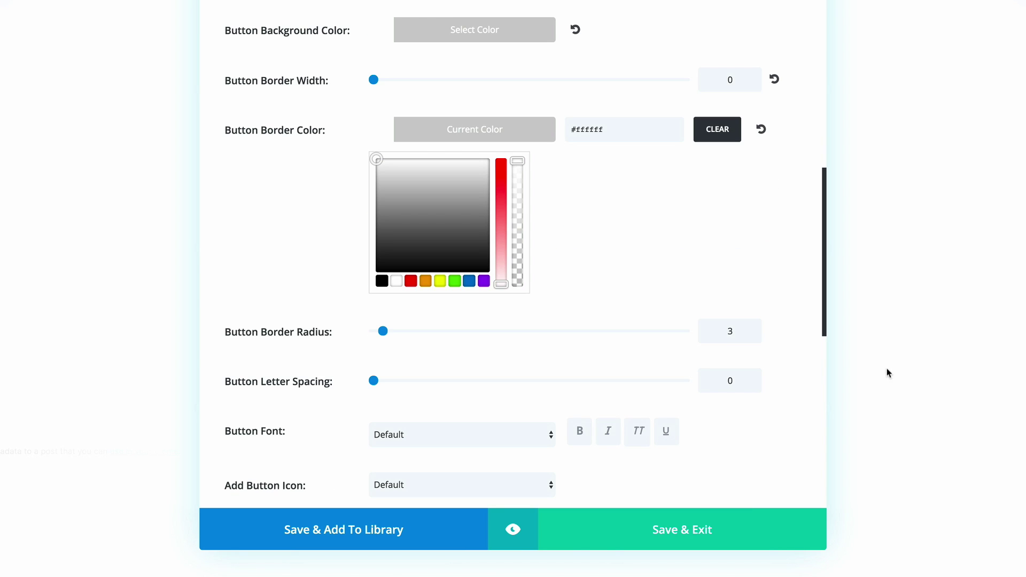
click(741, 332)
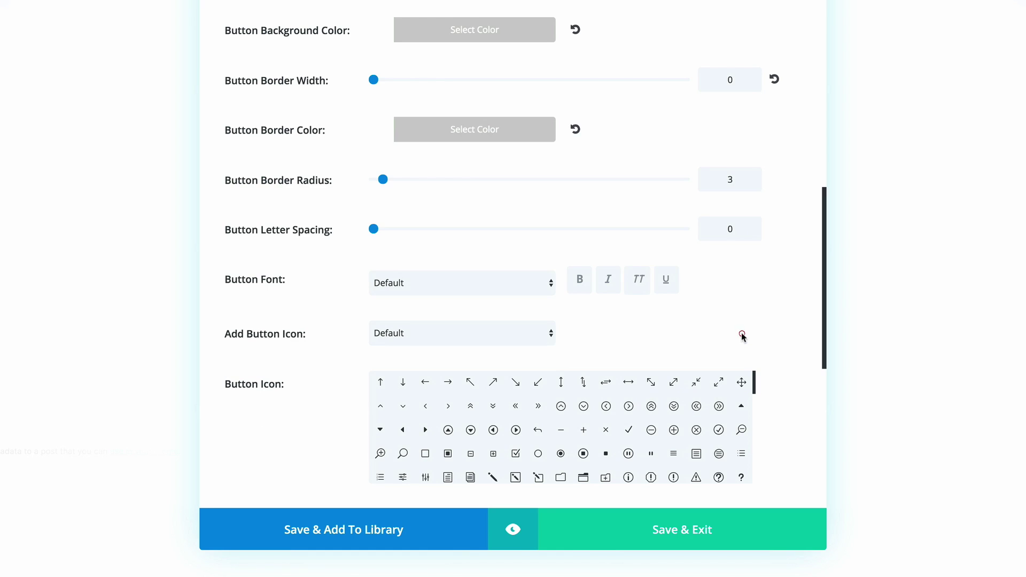
double_click(748, 184)
text(6)
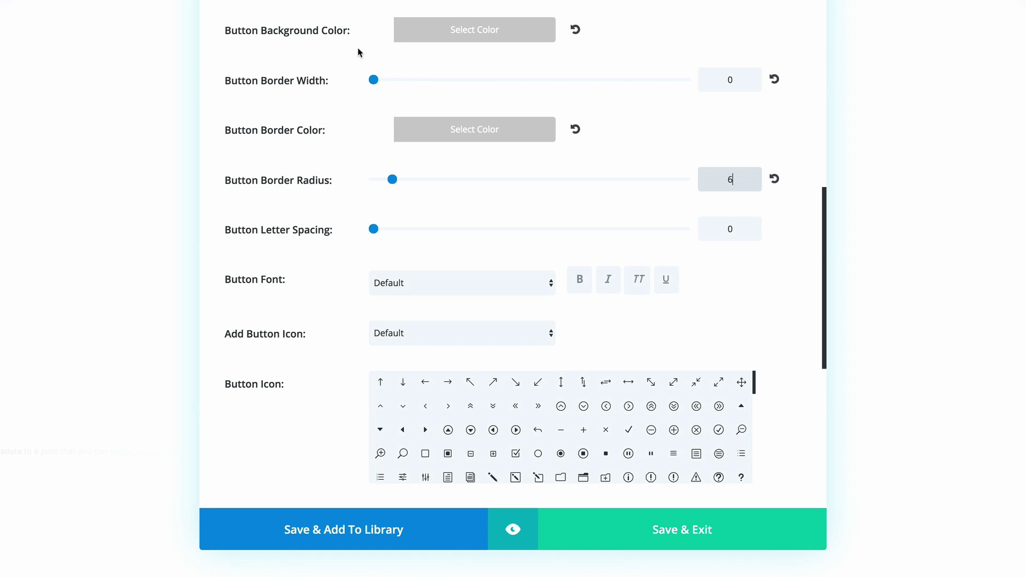
Set the button font to italic Georgia with no button icon
click(405, 289)
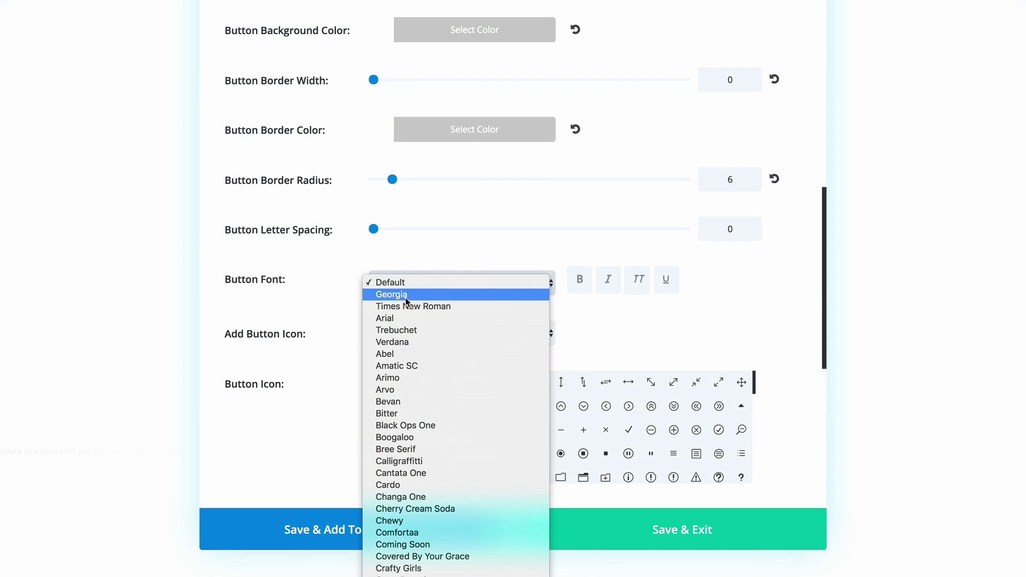
click(402, 295)
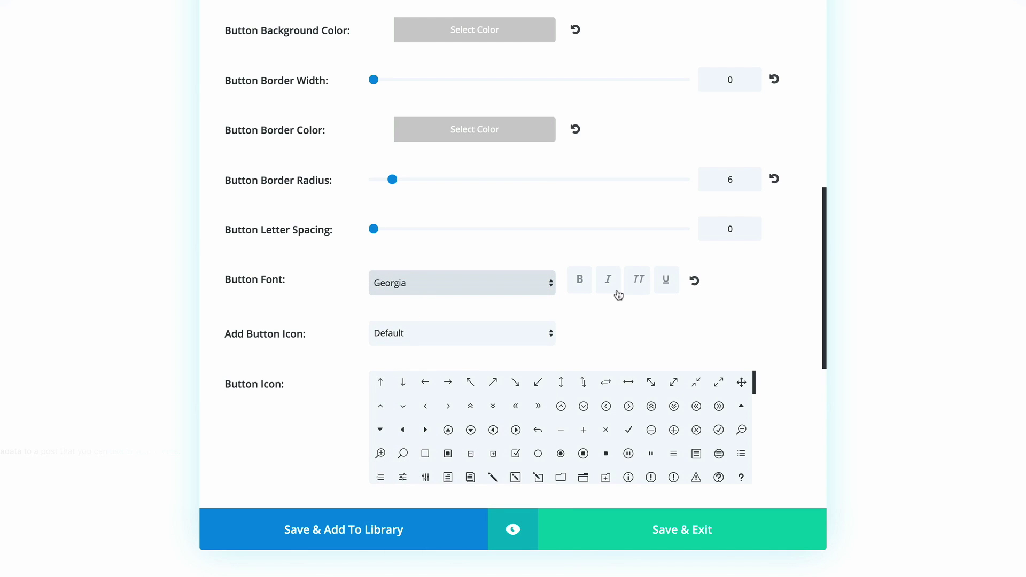
click(611, 284)
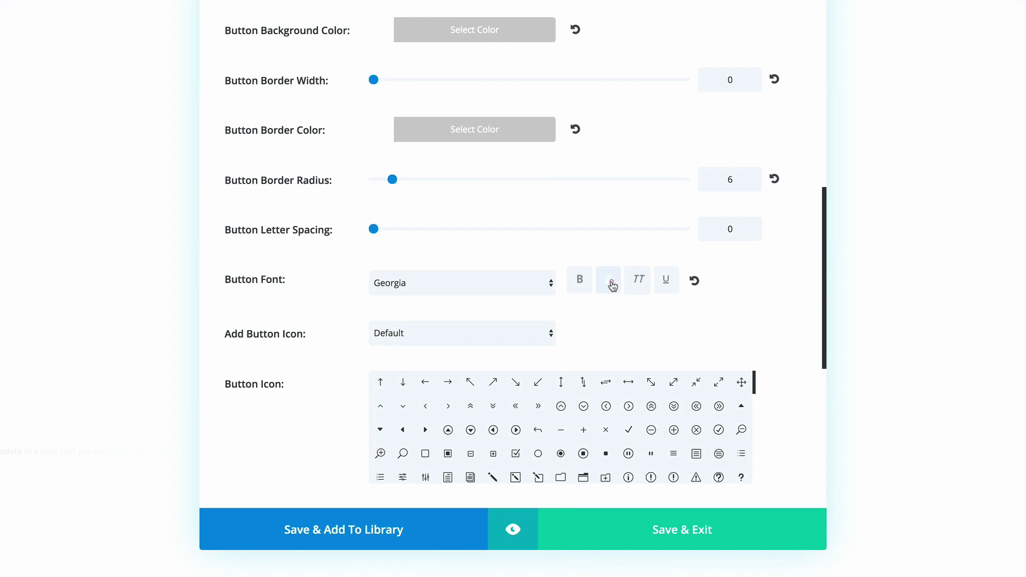
scroll(794, 302, down, 3)
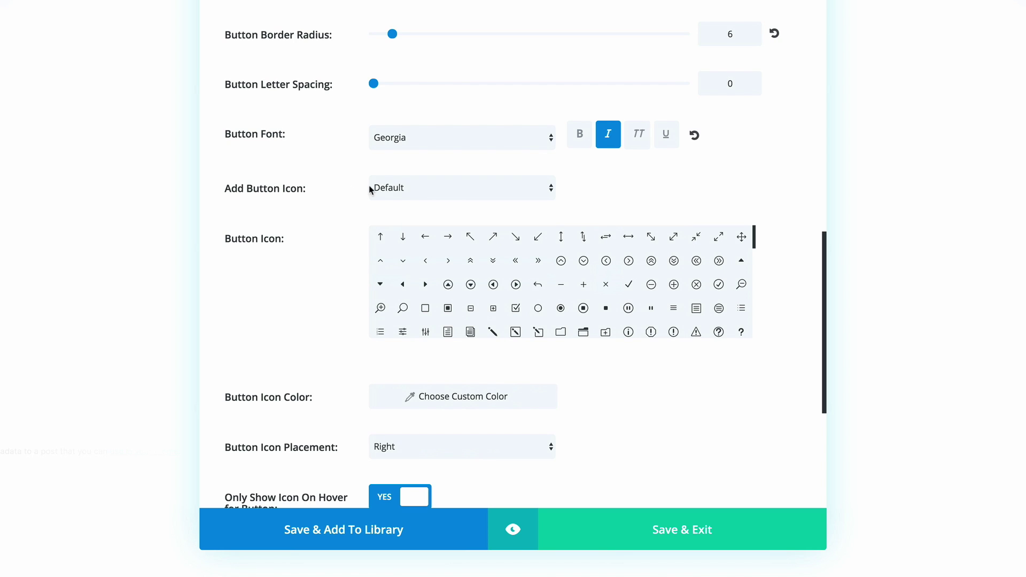
click(398, 188)
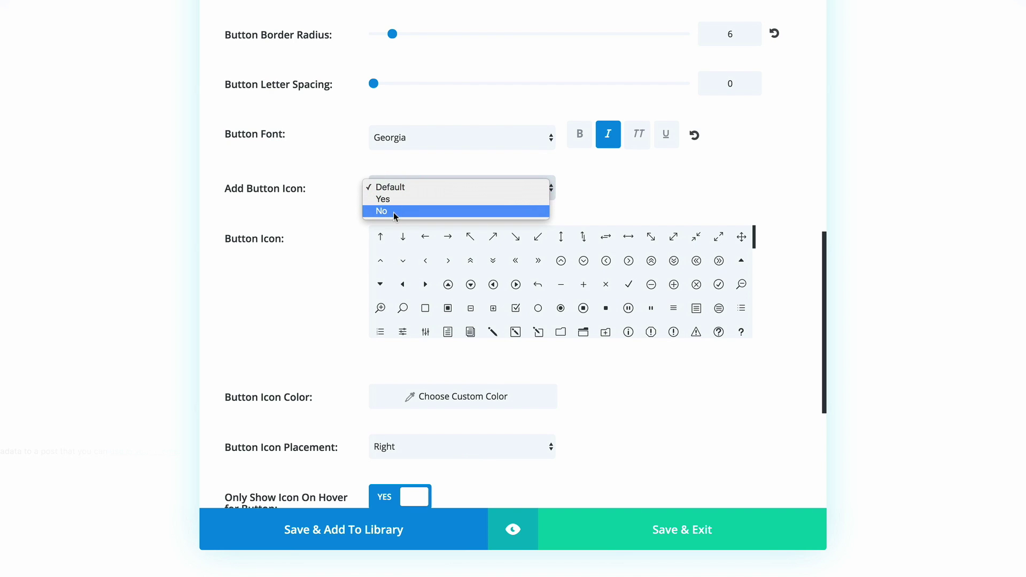
click(394, 210)
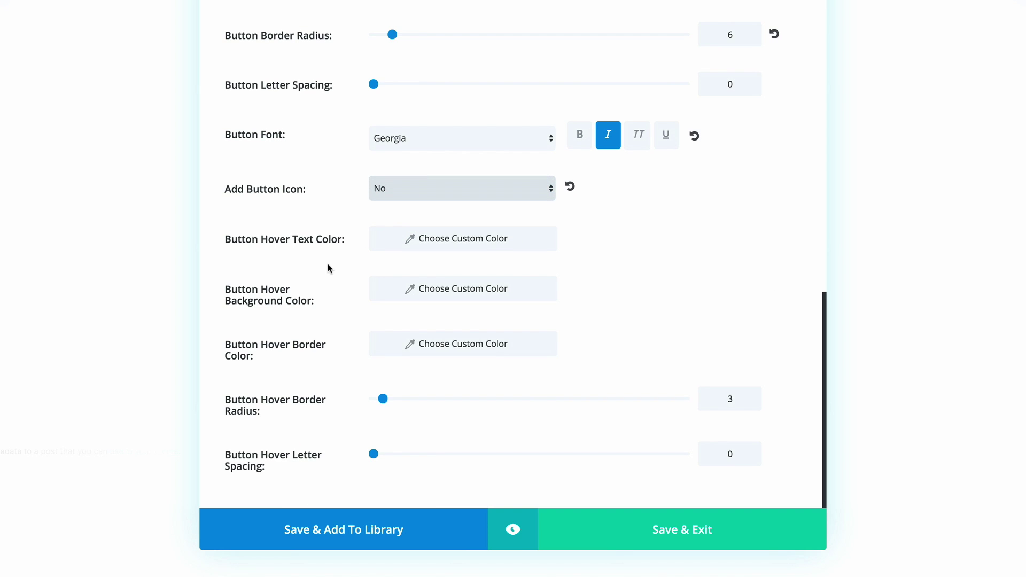
Set button hover text white, hover background black, and hover radius 6
click(381, 240)
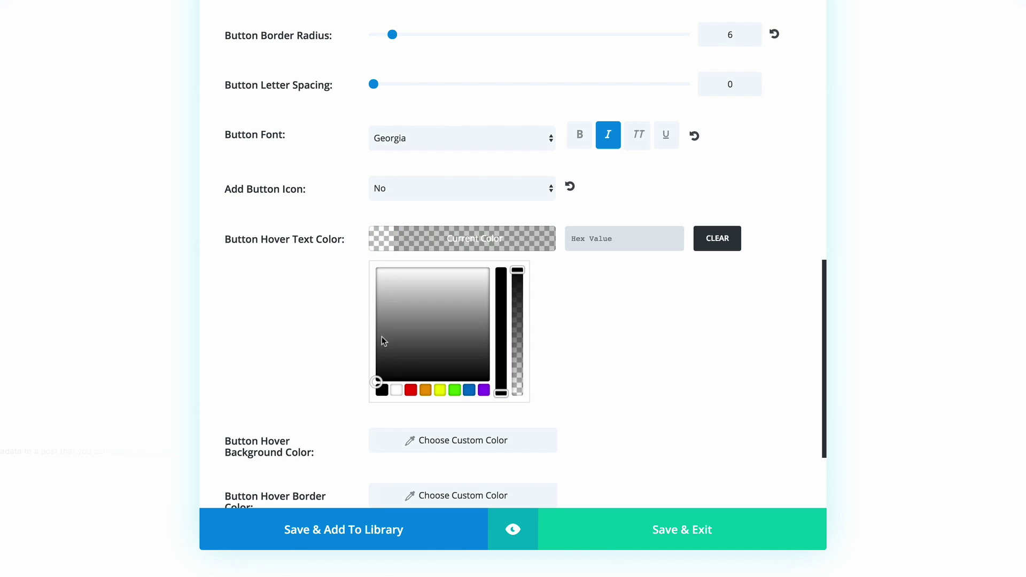
click(396, 390)
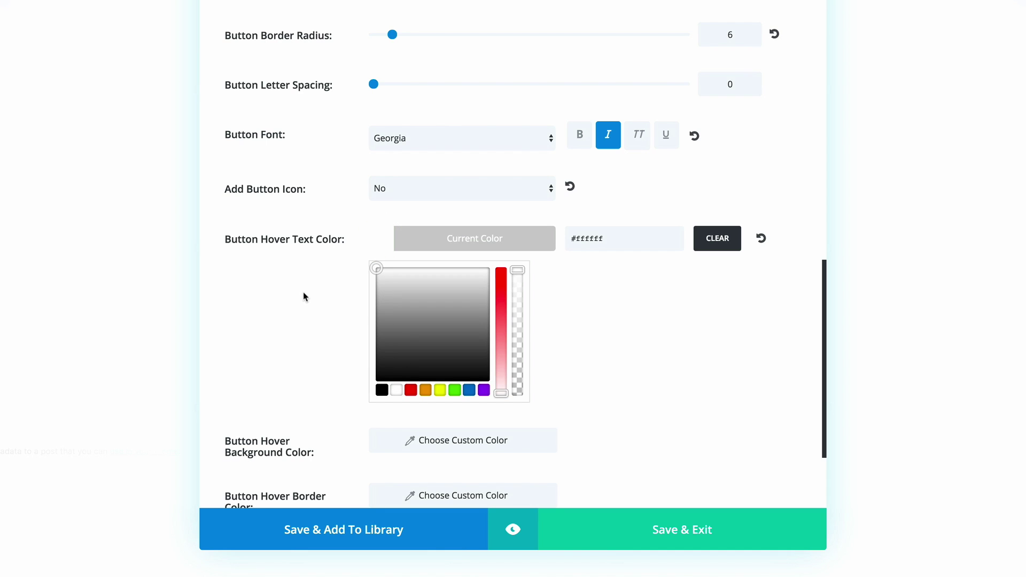
scroll(315, 270, down, 1)
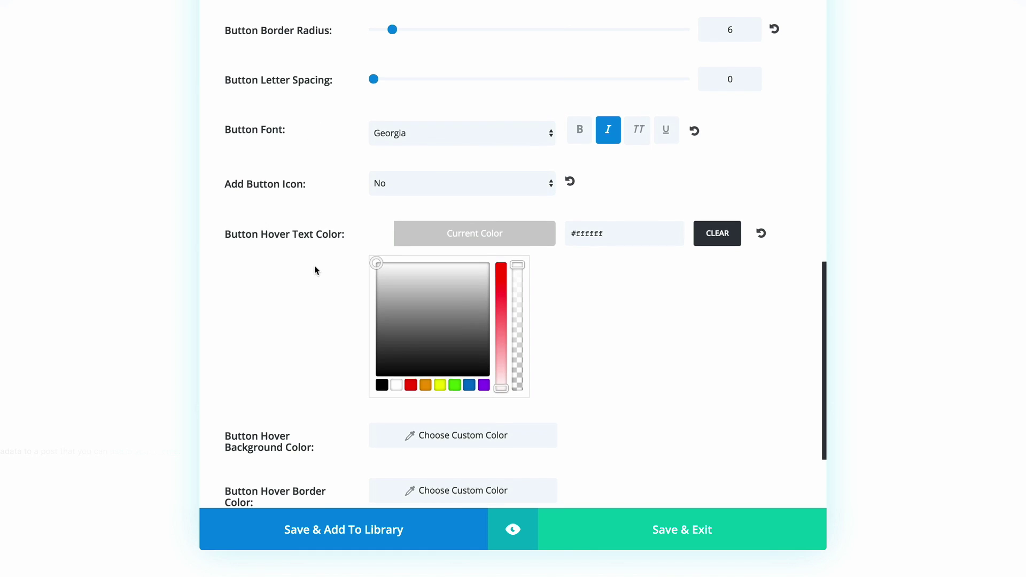
scroll(318, 262, down, 3)
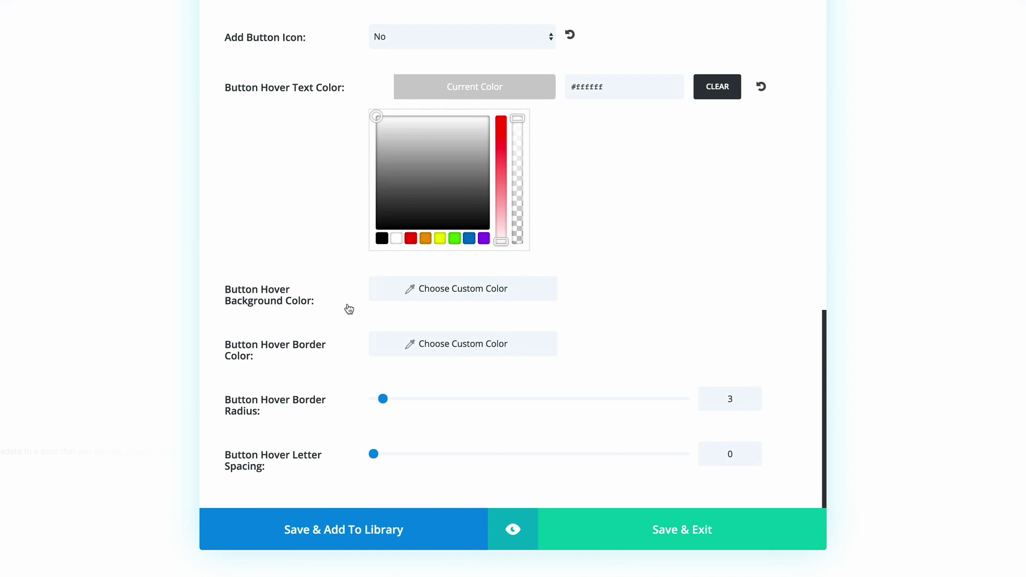
click(386, 292)
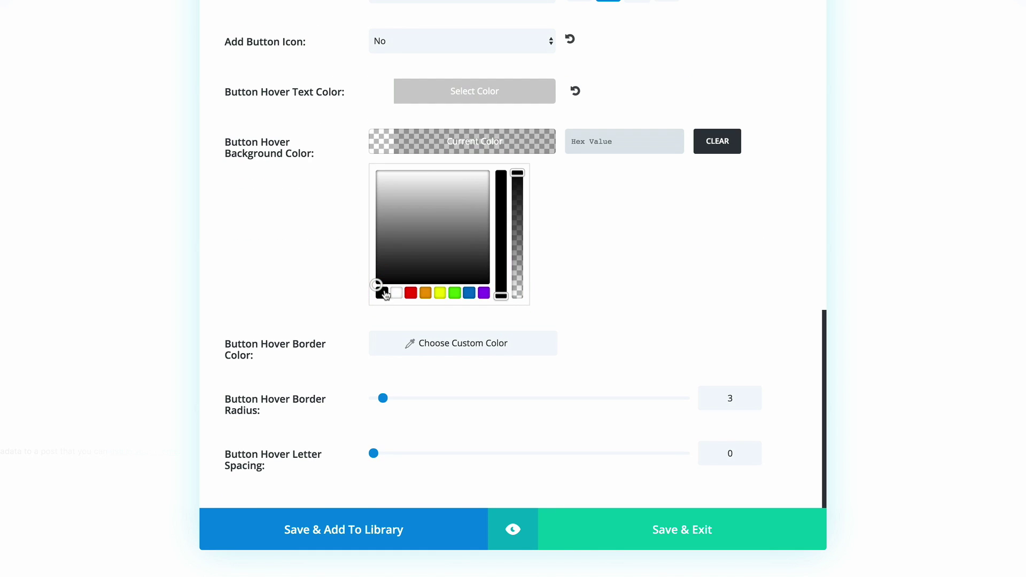
click(382, 294)
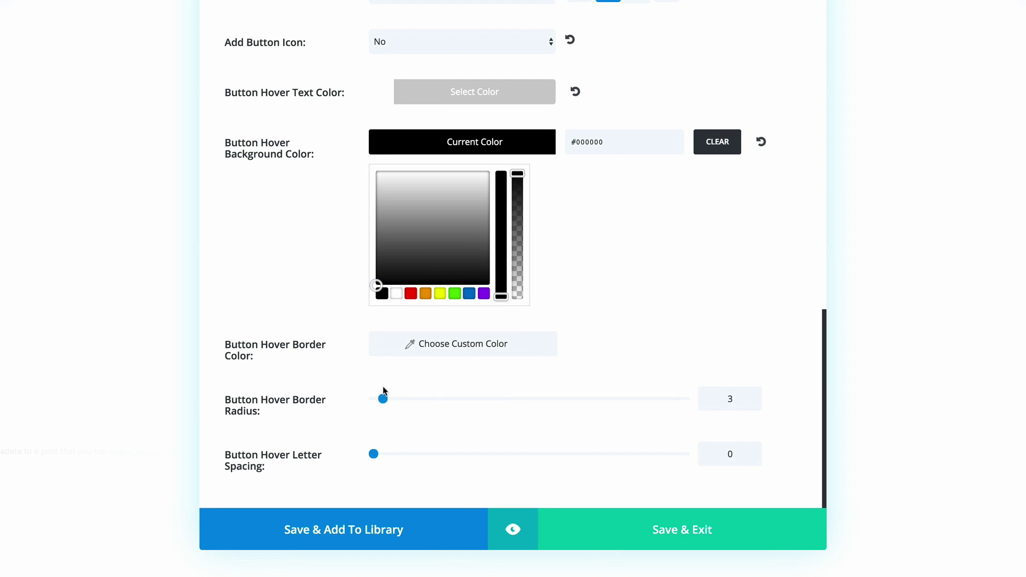
click(392, 399)
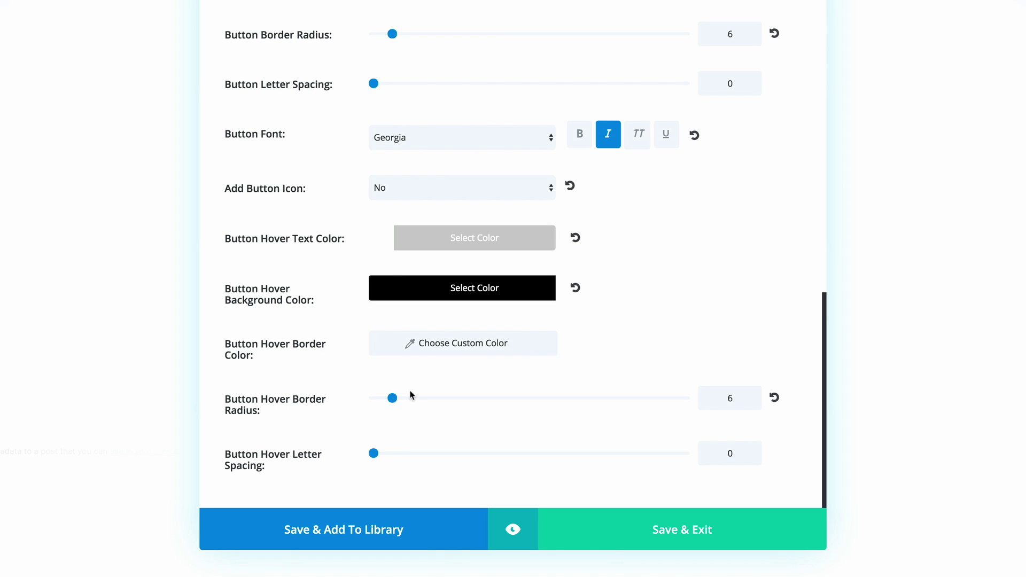
scroll(406, 374, up, 3)
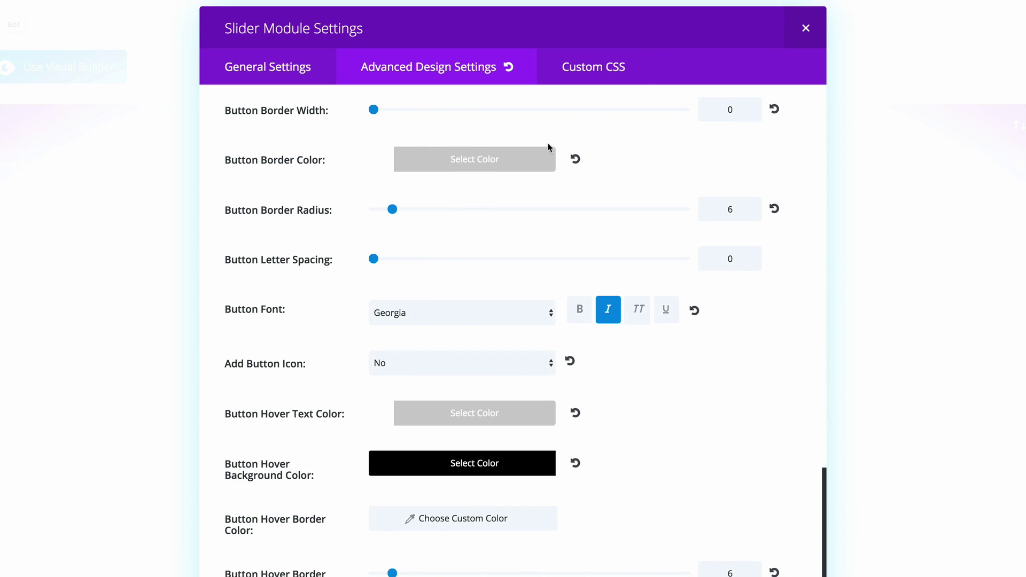
click(602, 65)
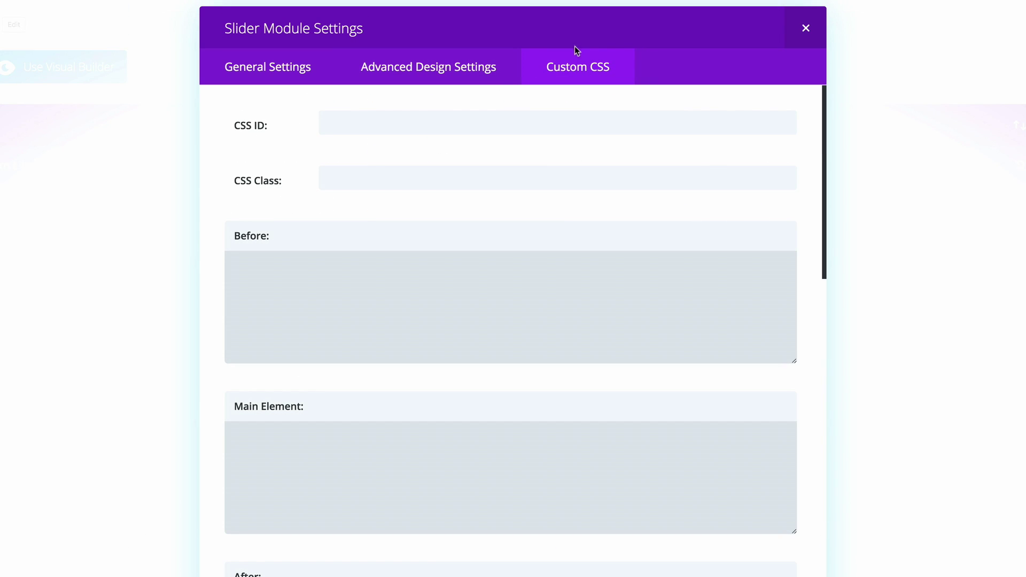
Paste Slide Description CSS with a fadeInTop animation and 18% 10% padding
scroll(513, 385, down, 3)
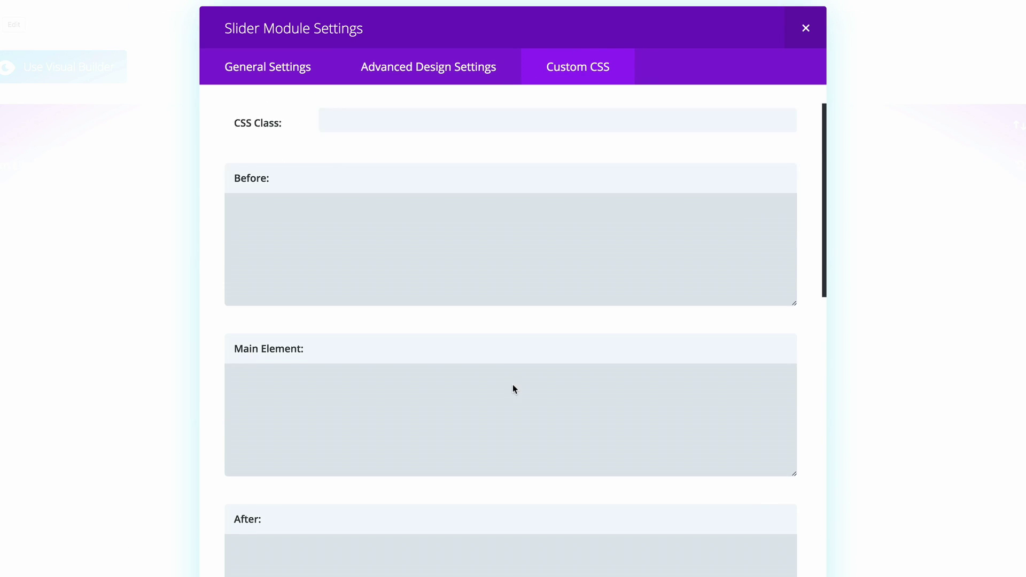
scroll(515, 388, down, 5)
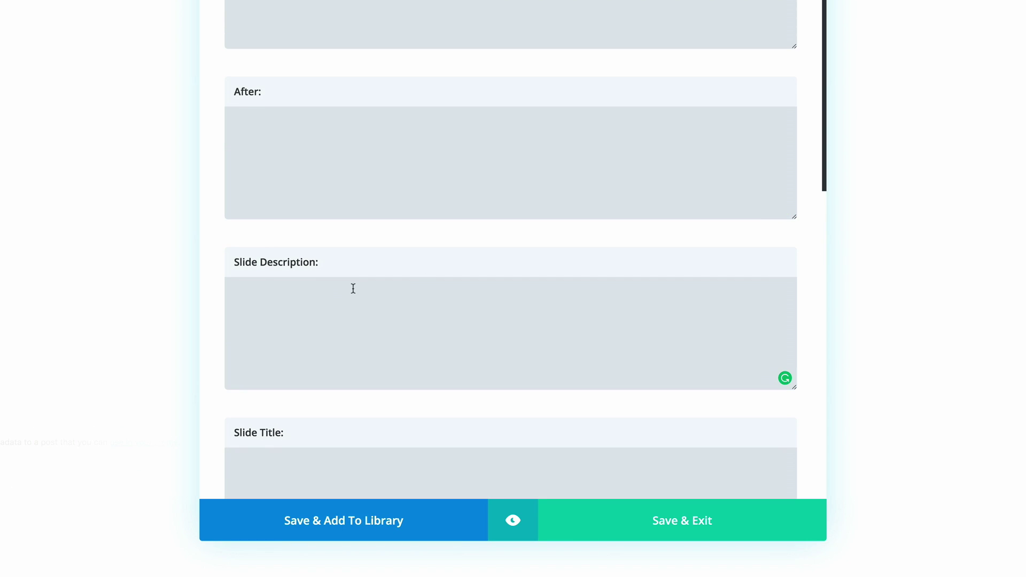
text(animation-name: fadeInTop; padding: 18% 10%;)
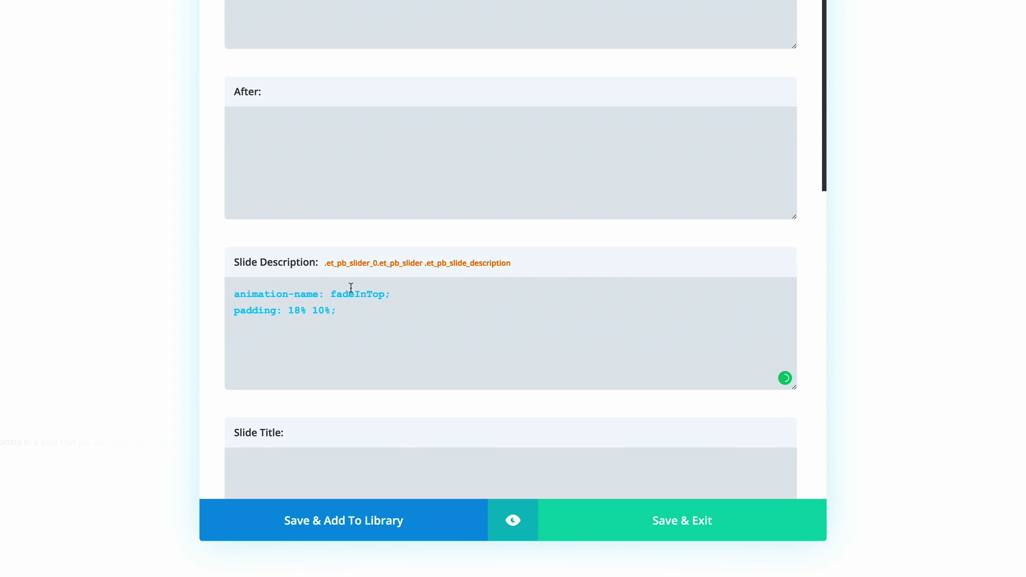
click(350, 313)
scroll(394, 321, down, 3)
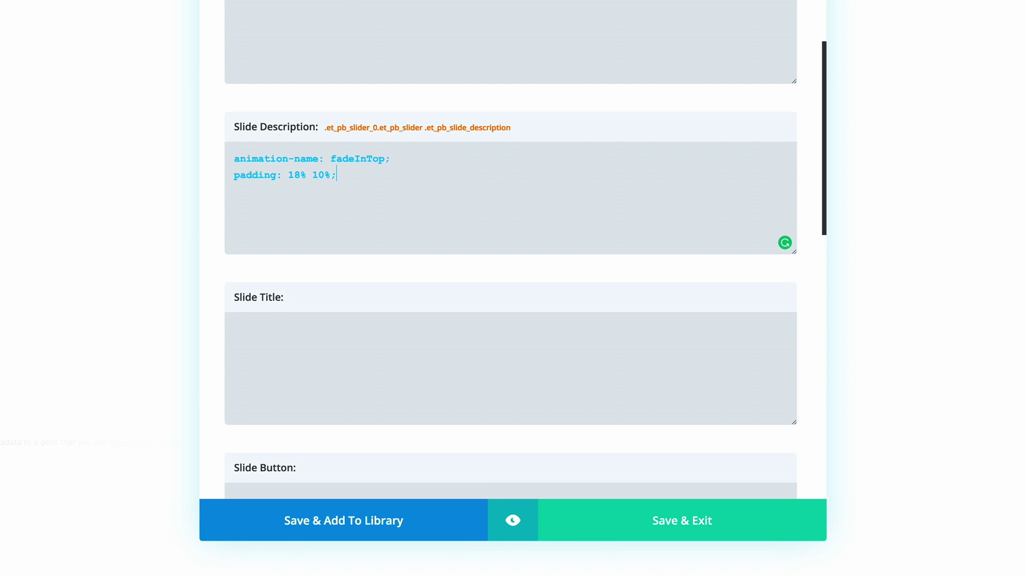
scroll(458, 158, up, 1)
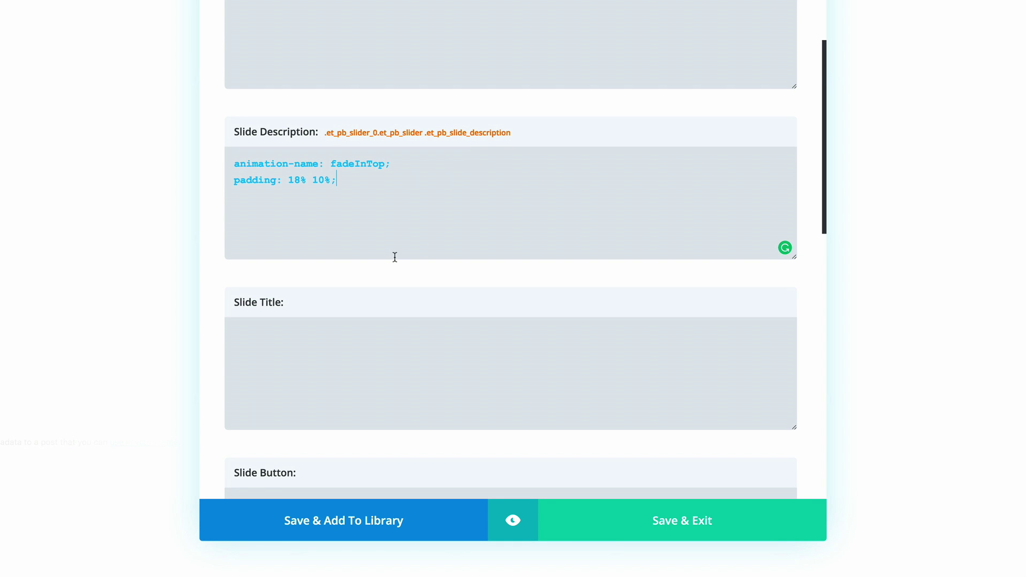
Add a 15px bottom margin rule to the Slide Title CSS
click(306, 332)
text(margin-bottom: 15px;)
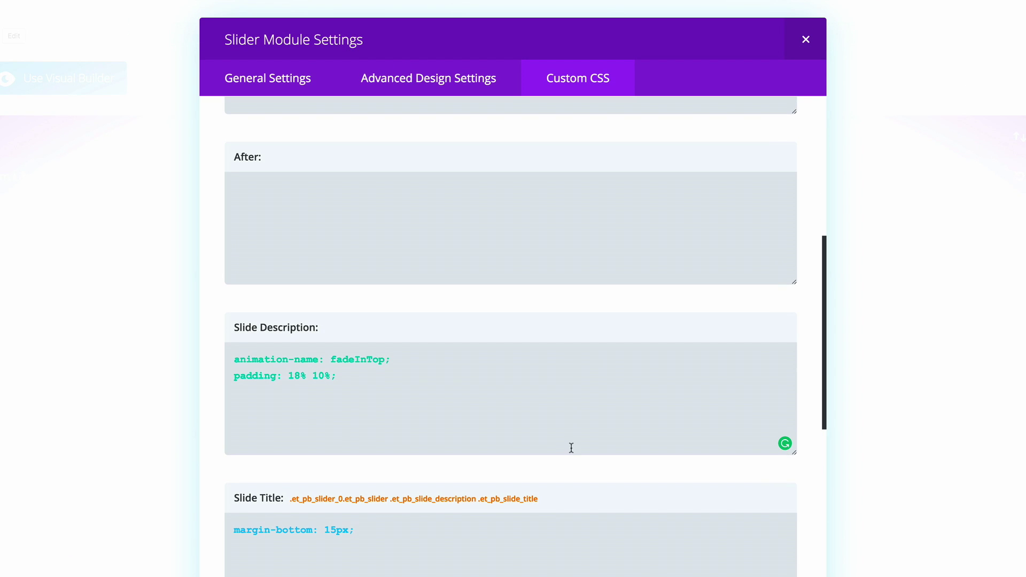
click(295, 80)
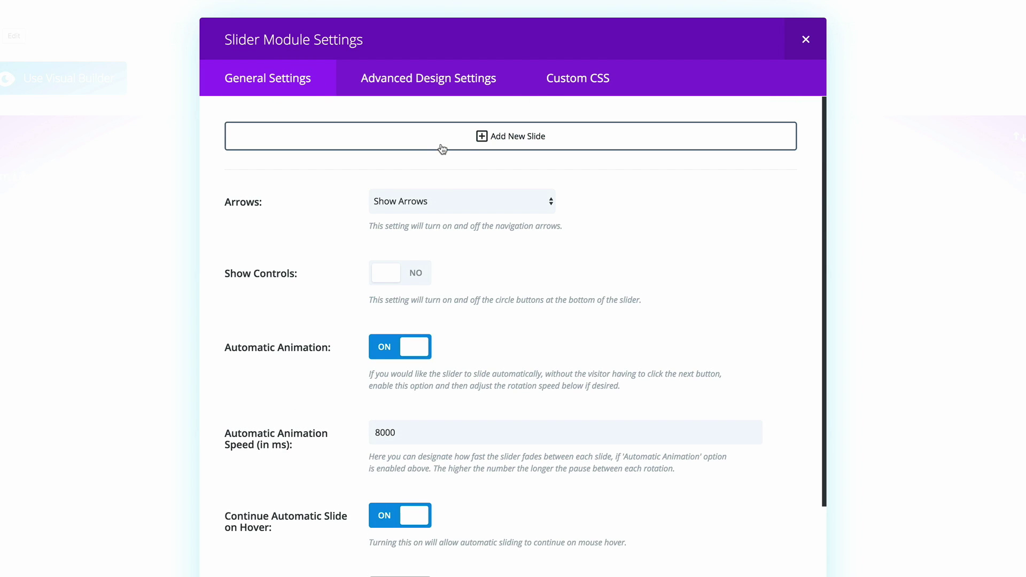
Add a new slide with a fully transparent black background colour
click(482, 137)
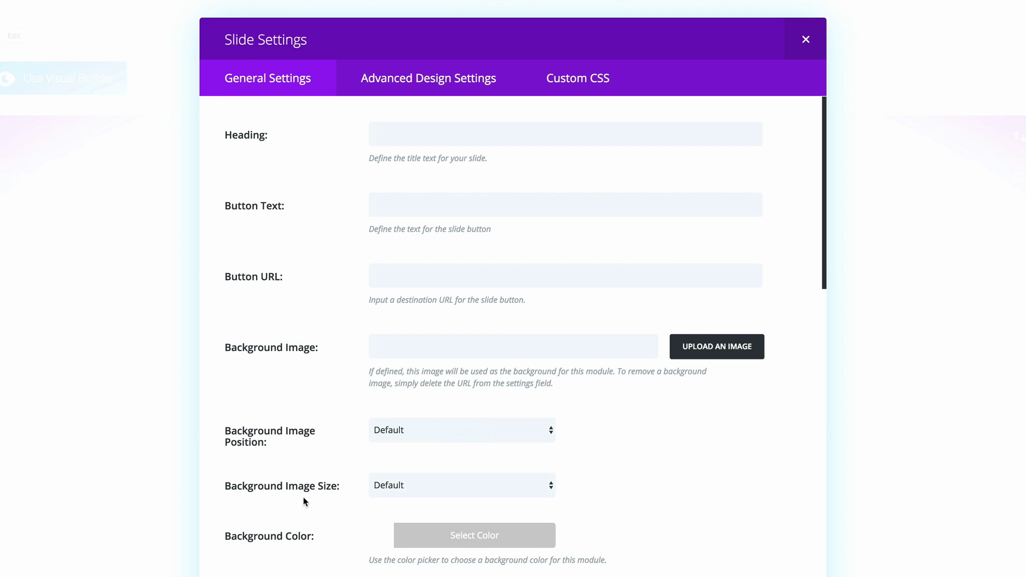
scroll(302, 499, down, 5)
click(412, 402)
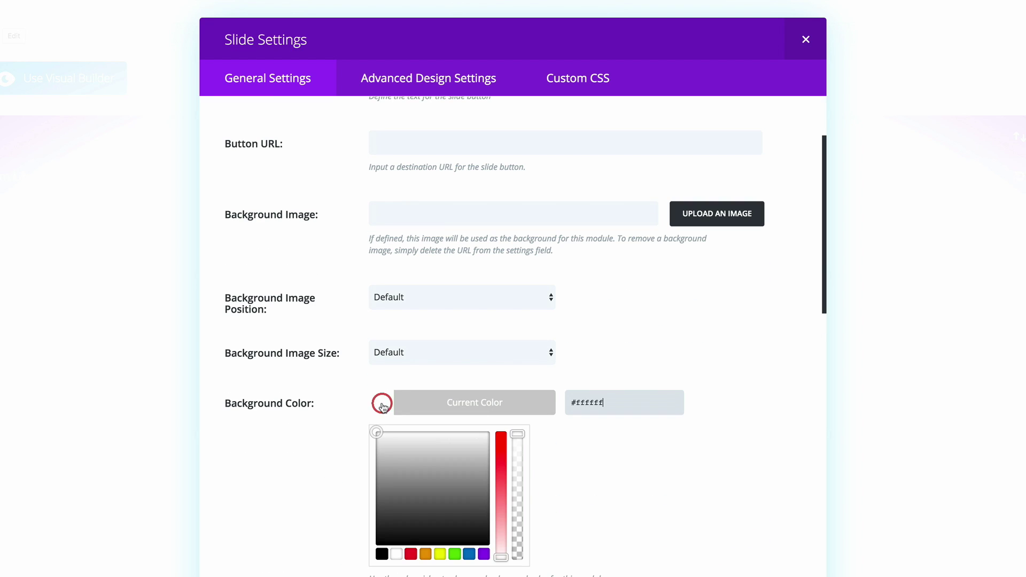
scroll(338, 448, down, 2)
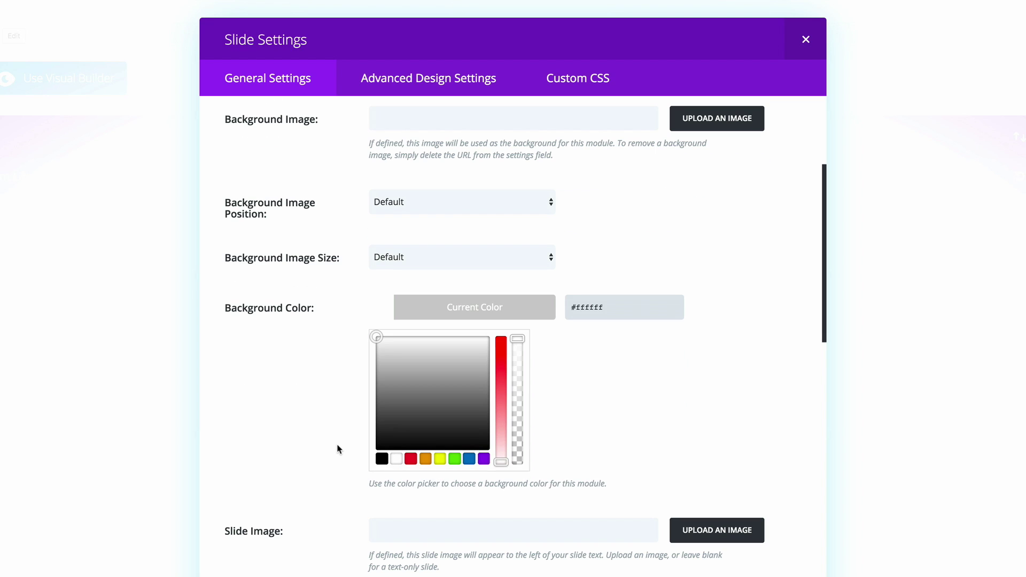
click(381, 458)
drag(517, 339, 532, 472)
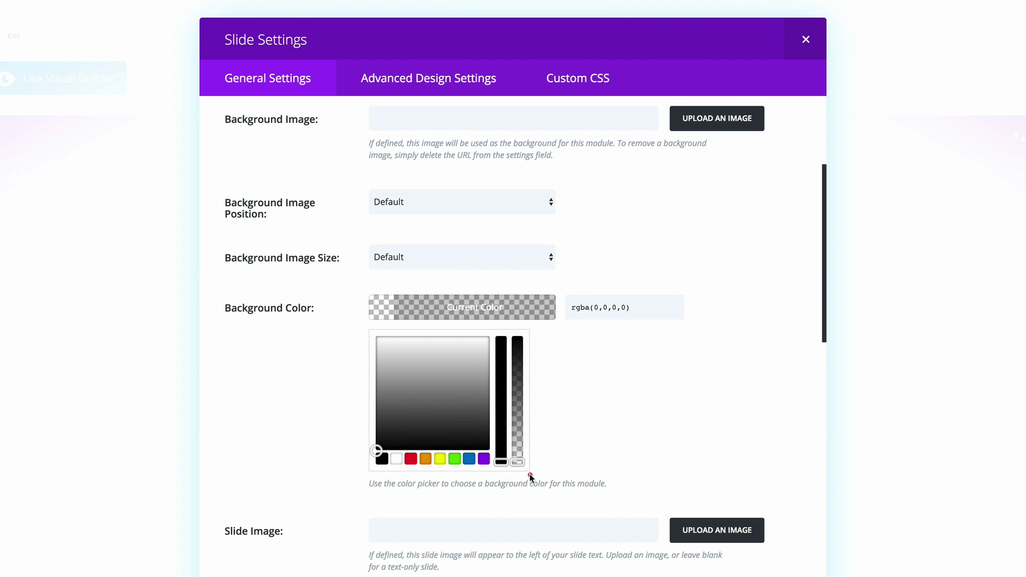
click(530, 475)
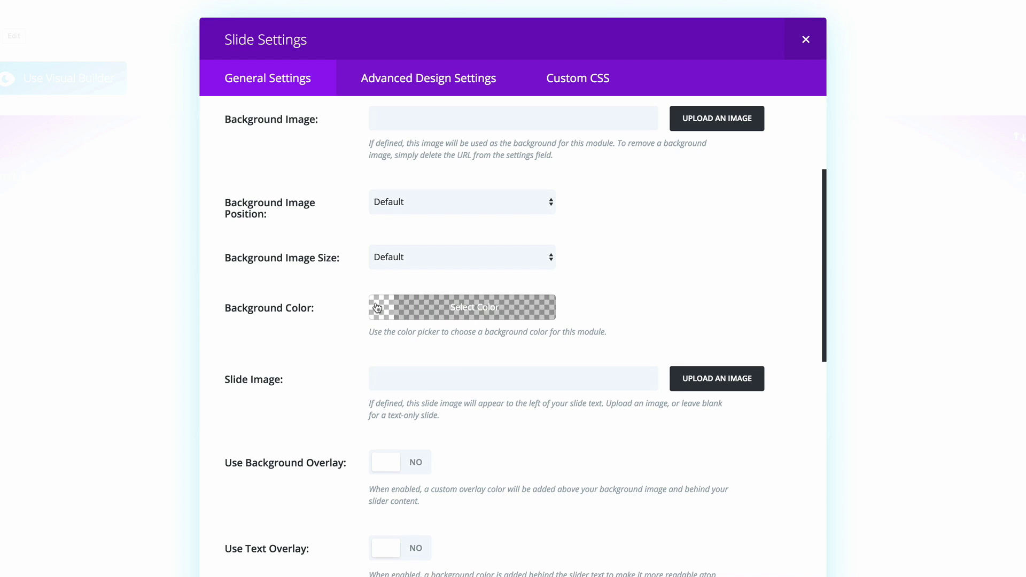
Enable the slide's background overlay with colour rgba(0,0,0,0.2)
scroll(334, 378, down, 1)
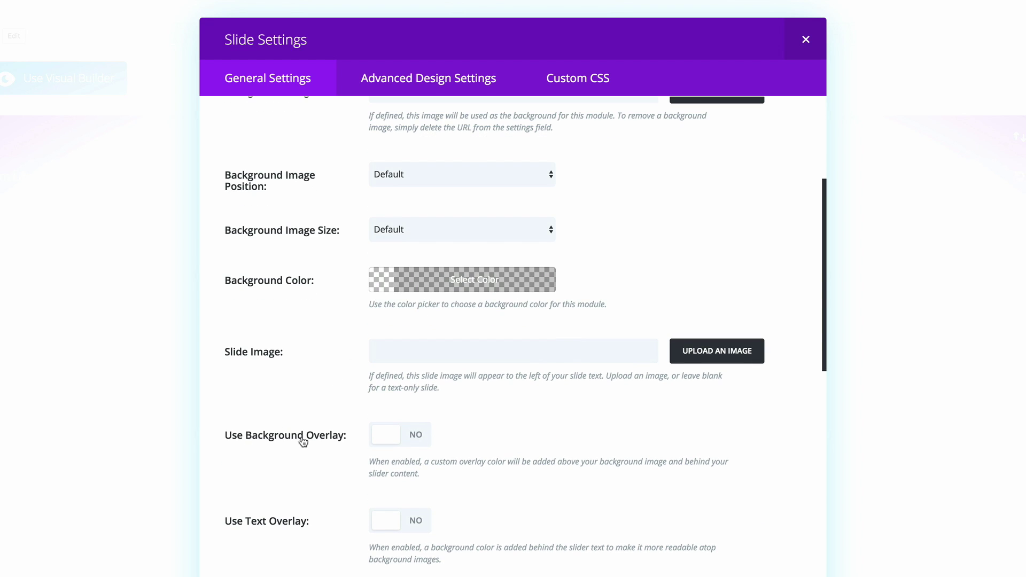
click(413, 438)
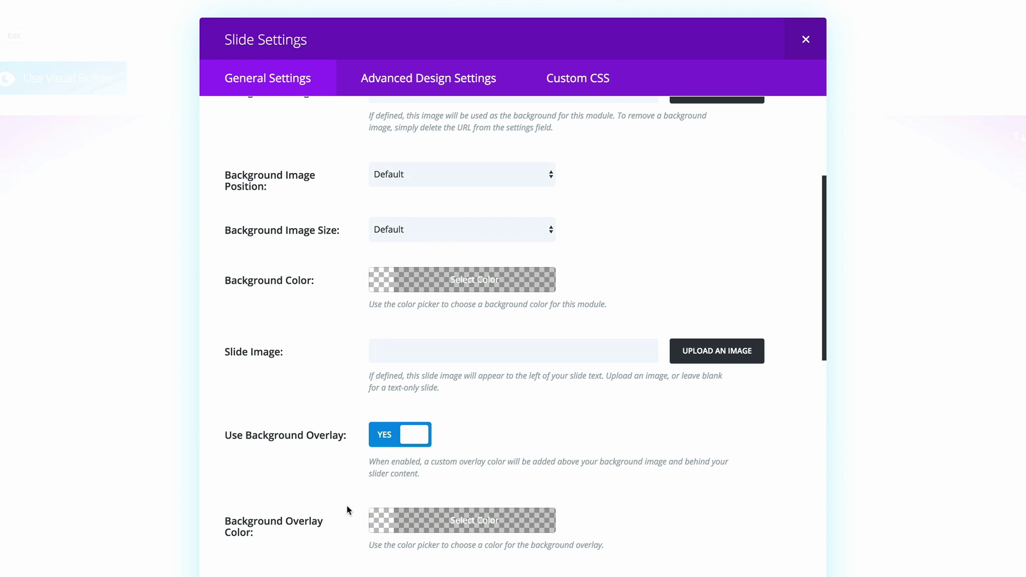
scroll(331, 497, down, 4)
click(376, 418)
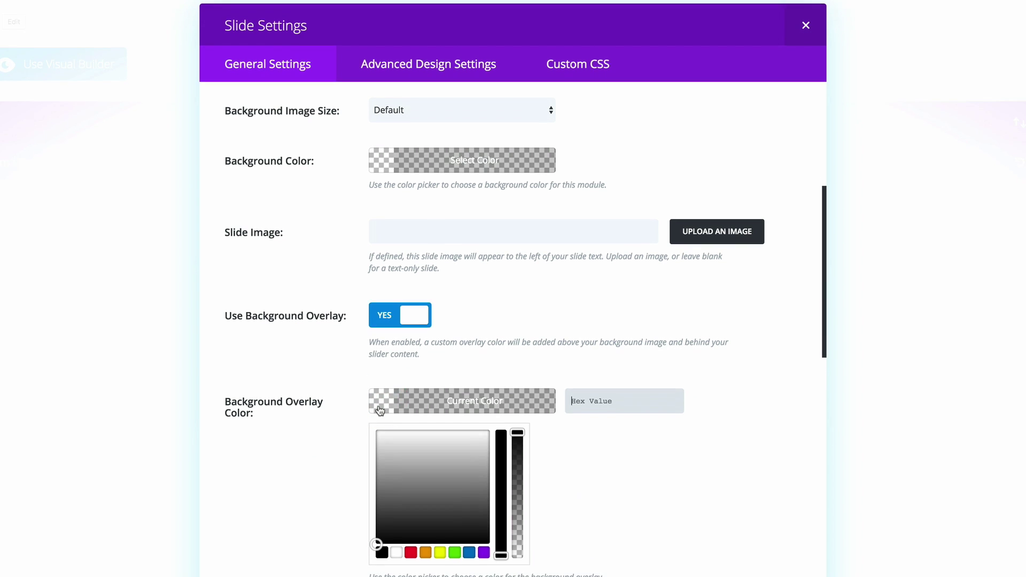
drag(518, 433, 520, 492)
drag(521, 396, 523, 439)
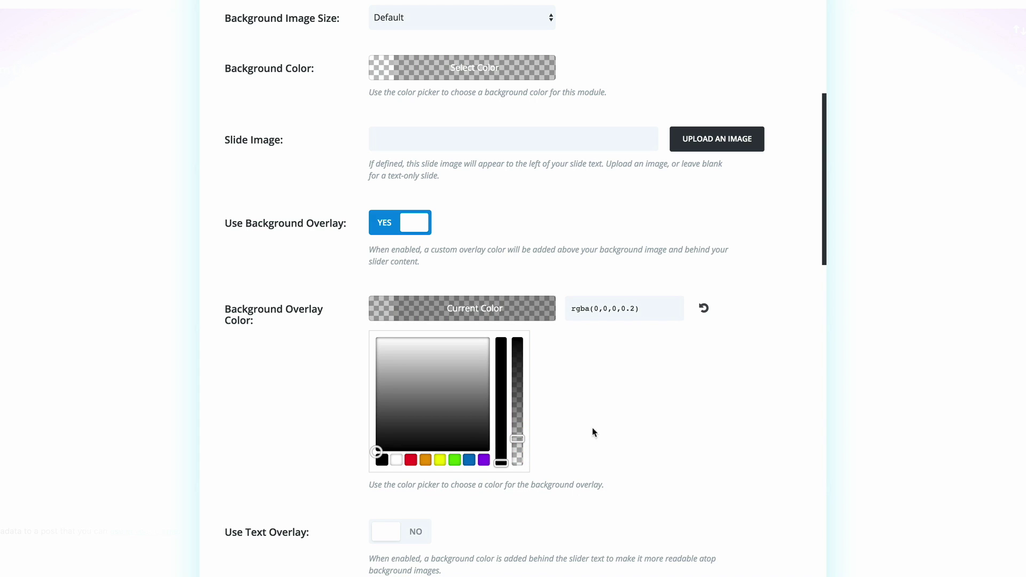
scroll(396, 131, up, 9)
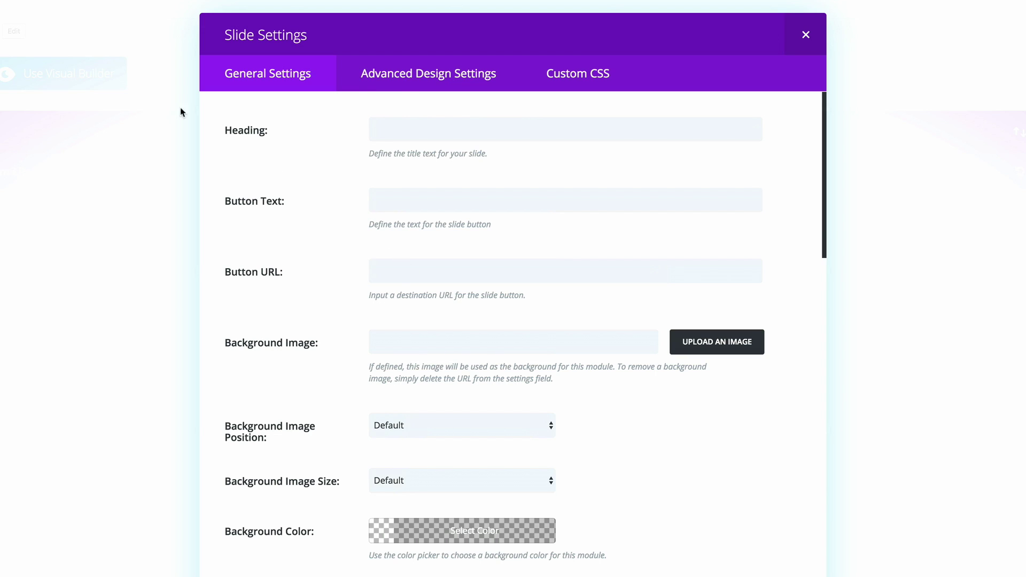
Paste the Sicilian-style heading, set the button text to 'hand-tossed' and its link to #
click(369, 135)
text(... made to order, our Sicilian-style are to die for...)
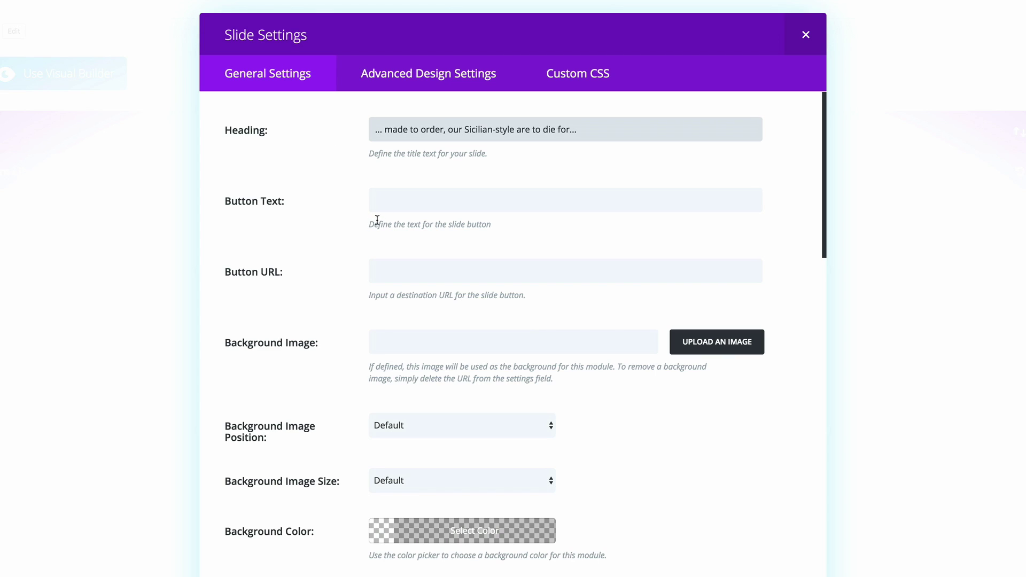
click(397, 198)
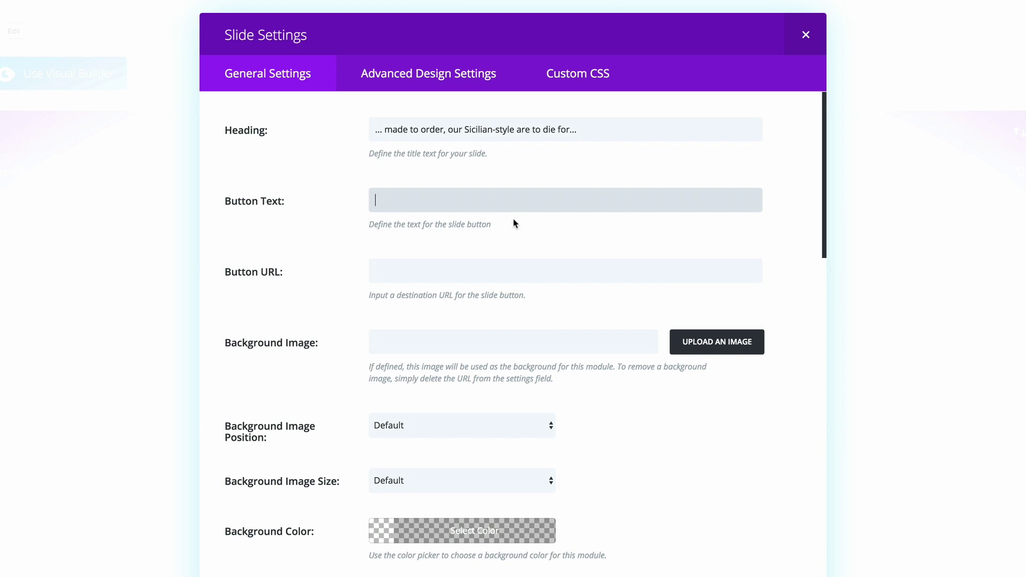
text(hand-tossed)
click(383, 271)
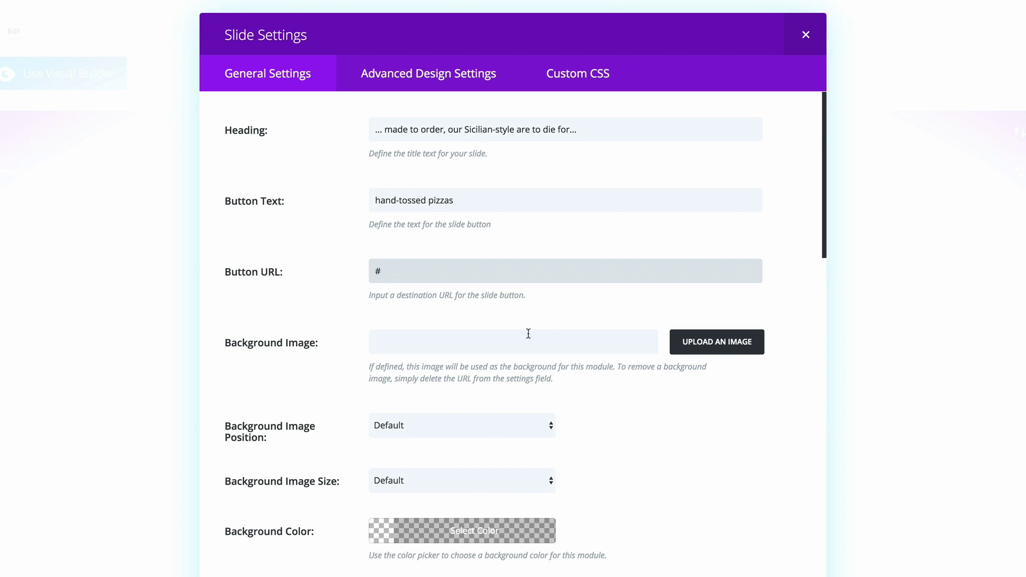
scroll(528, 334, down, 3)
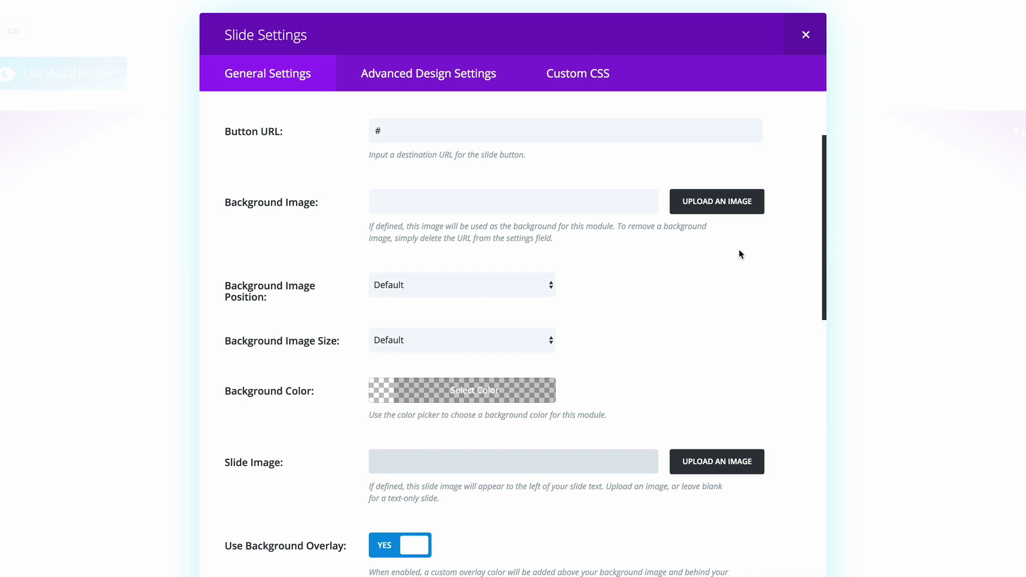
Upload and set the pizza image as the slide's background
click(728, 207)
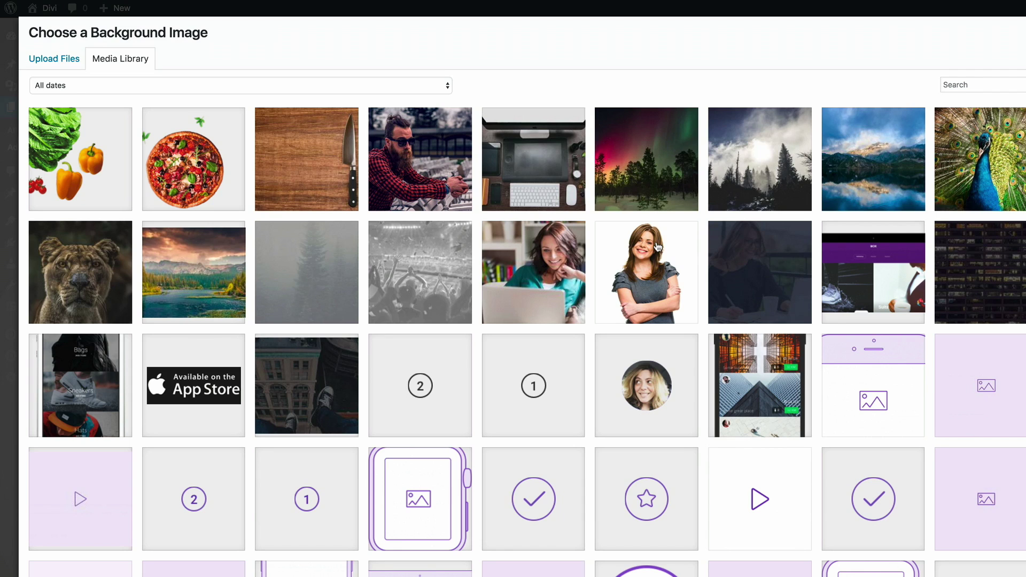
click(221, 141)
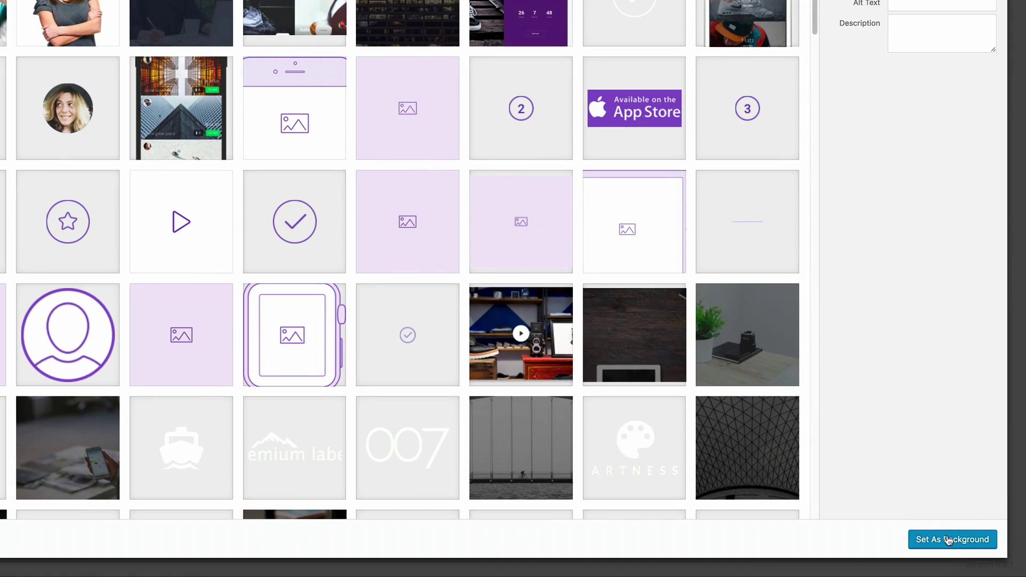
click(949, 540)
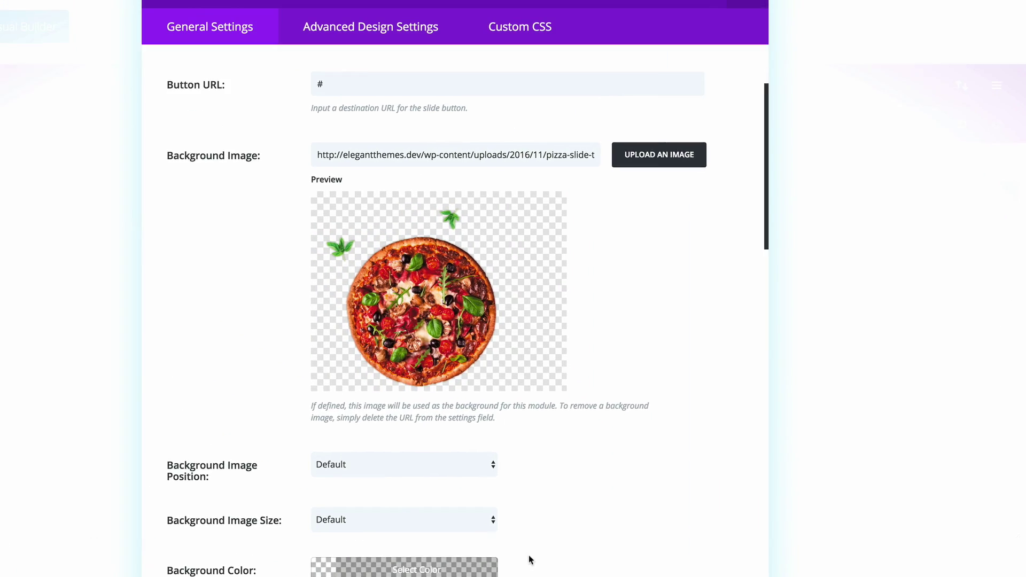
scroll(595, 529, down, 3)
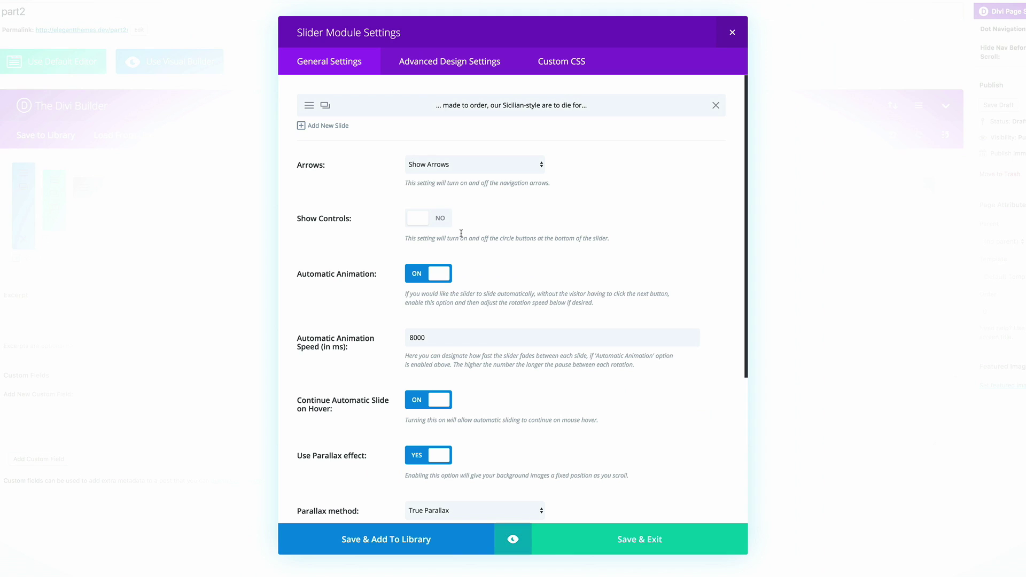
click(513, 540)
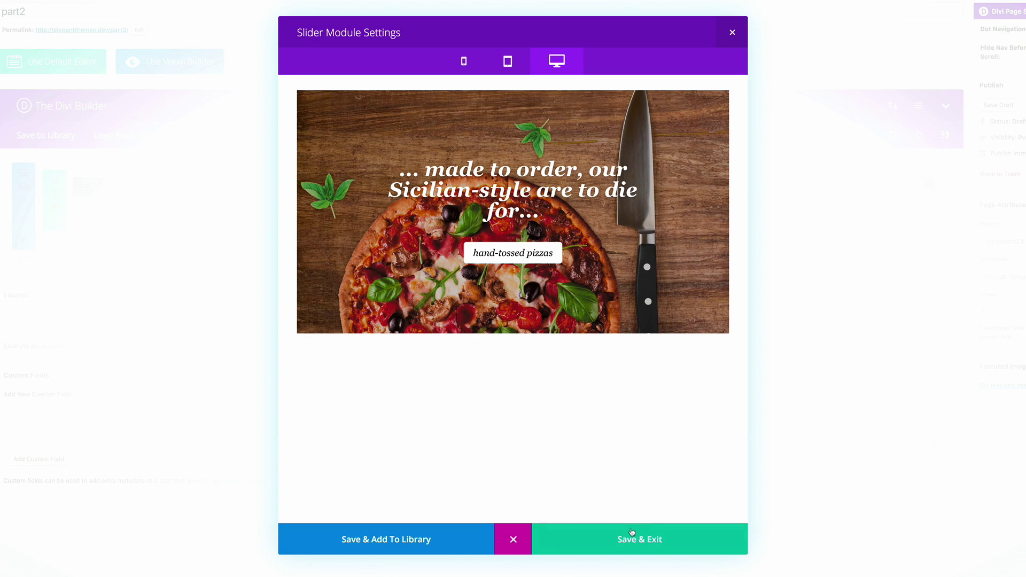
click(514, 541)
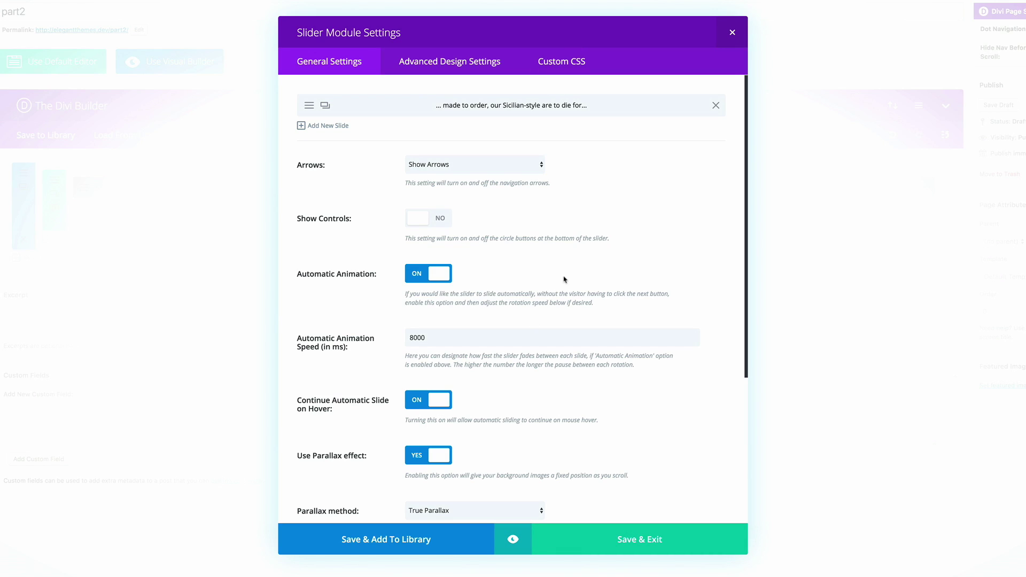
Duplicate the pizza slide and clear the copy's background image URL
click(326, 106)
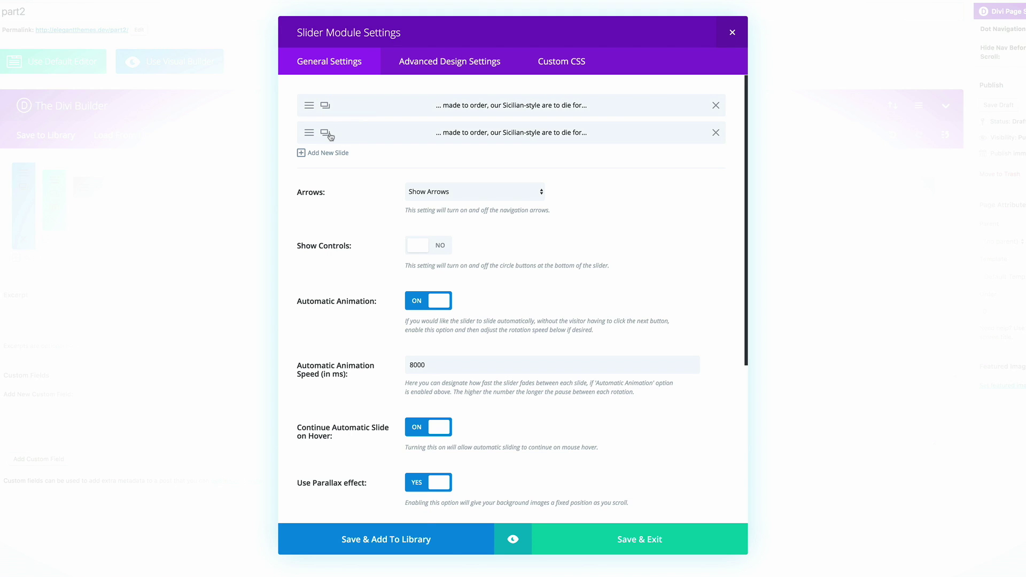
click(310, 134)
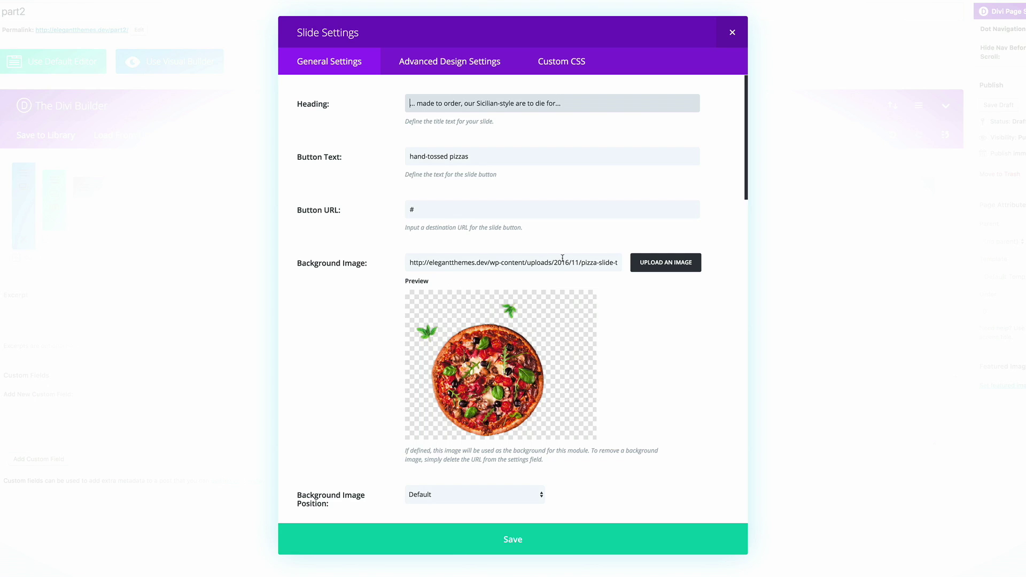
click(562, 258)
key(super+a)
key(BackSpace)
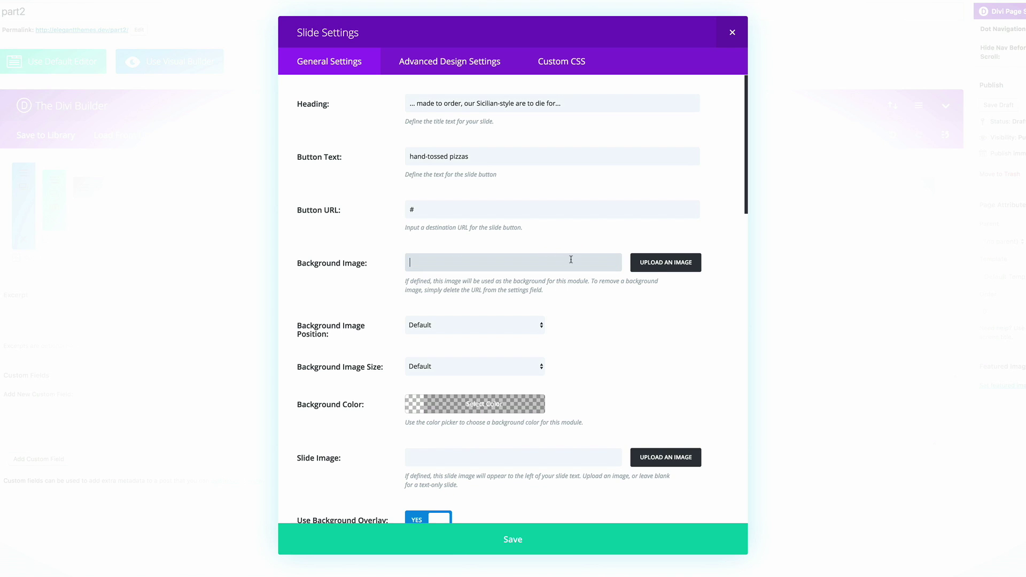
Set the lettuce, peppers and tomatoes image as the copy's background and save the slide
click(657, 264)
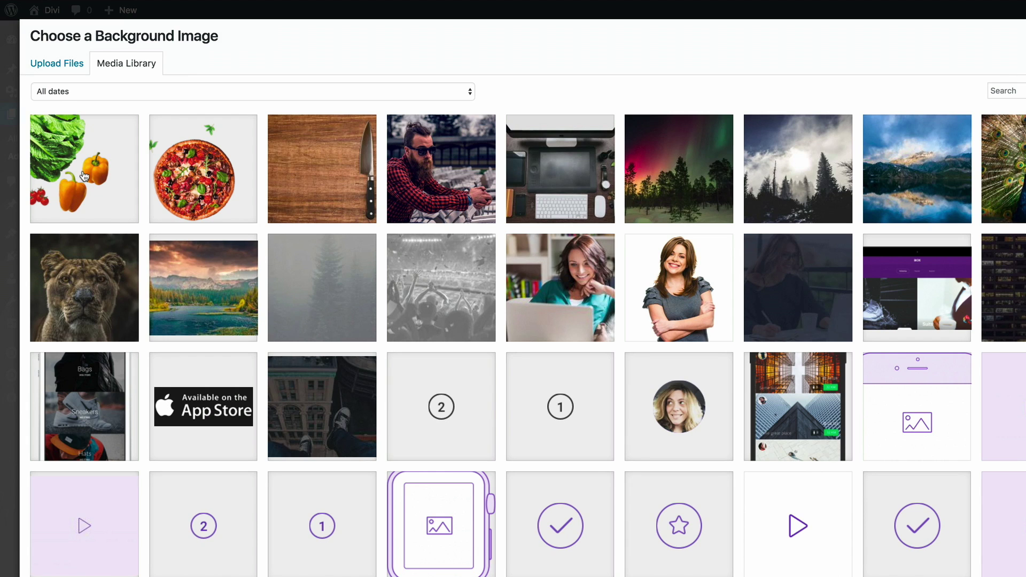
click(104, 168)
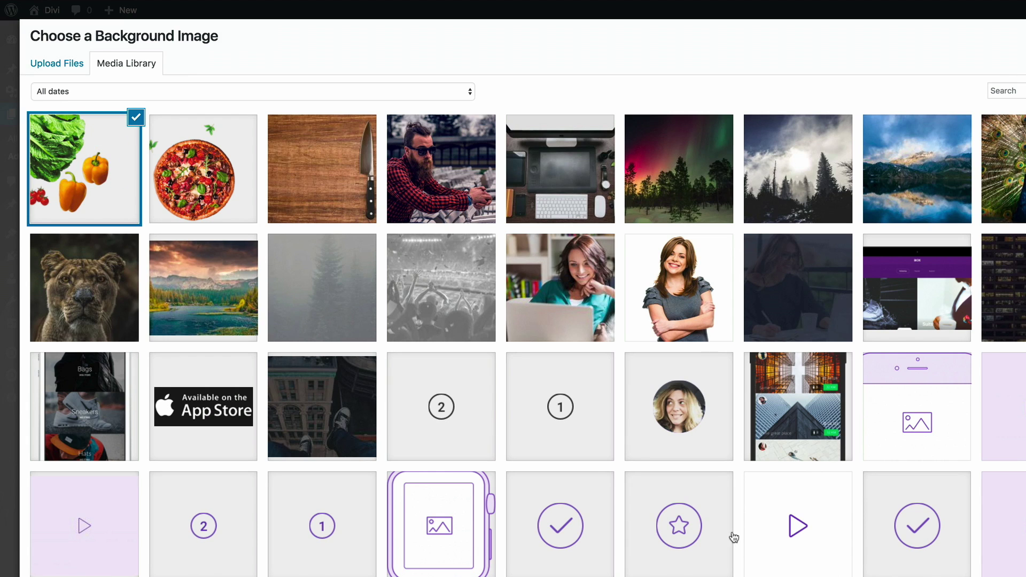
scroll(481, 374, down, 5)
click(935, 538)
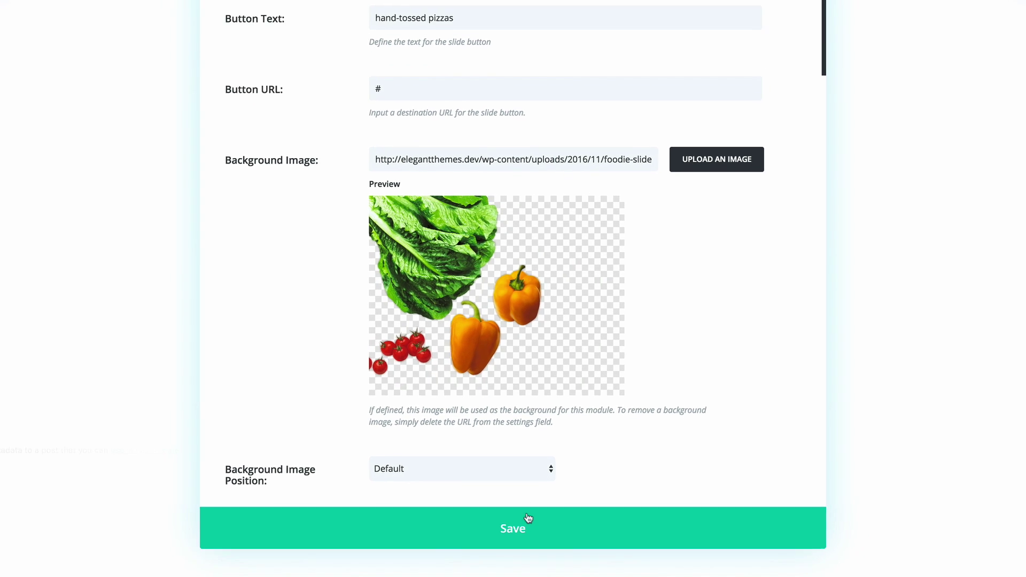
click(524, 528)
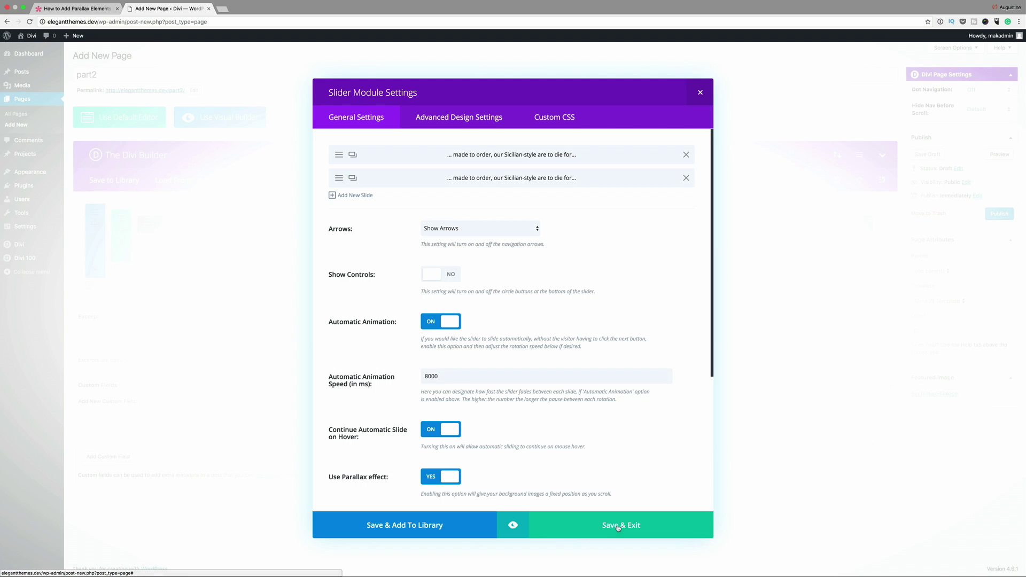